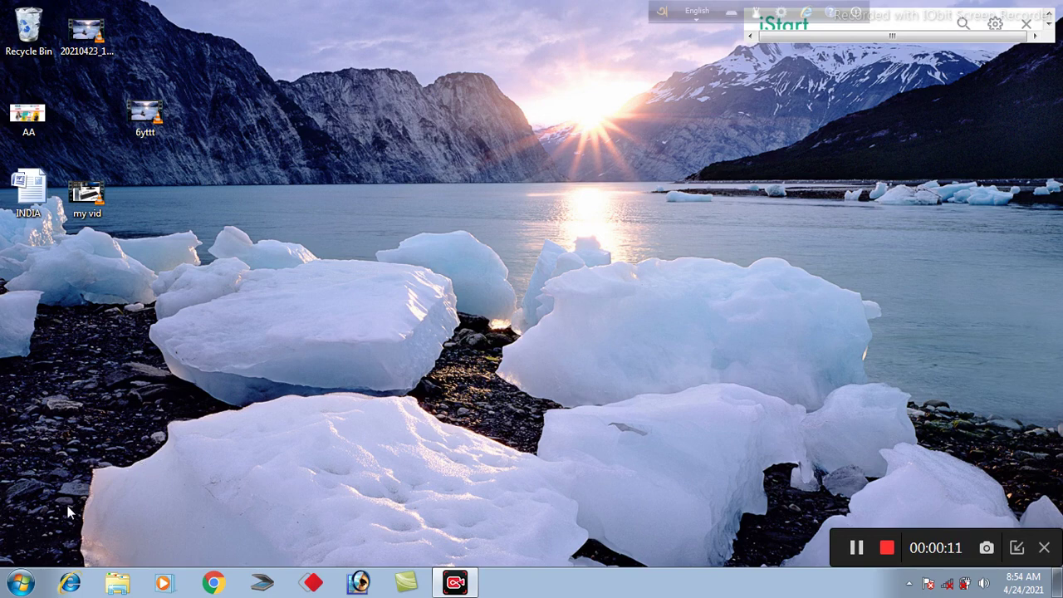
Launch Microsoft Office Word 2007 from the Start menu to get a blank Document1.
{"action": "left_click", "coordinate": [21, 583]}
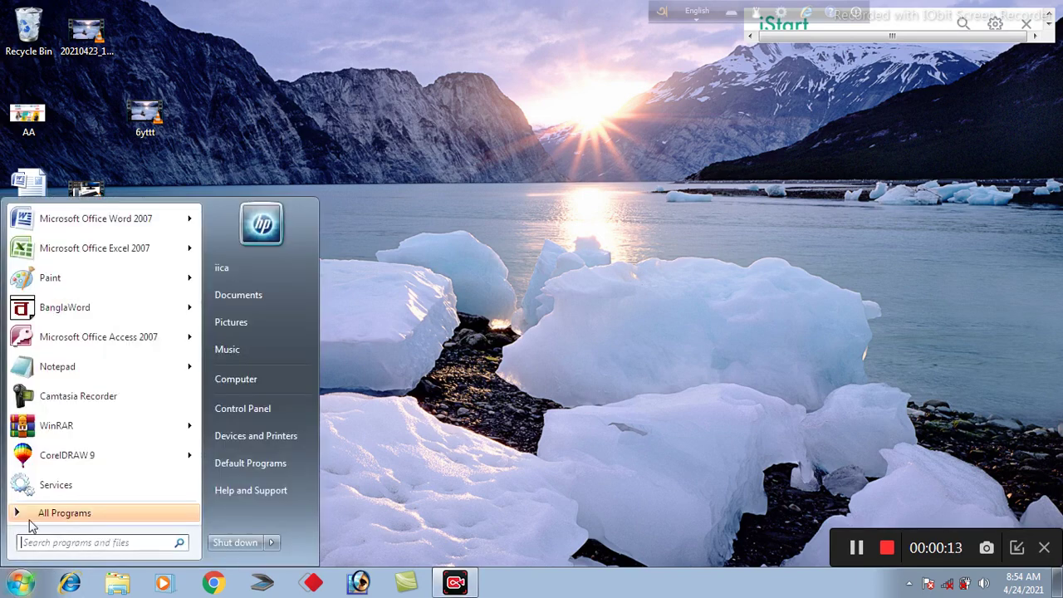
{"action": "mouse_move", "coordinate": [97, 219]}
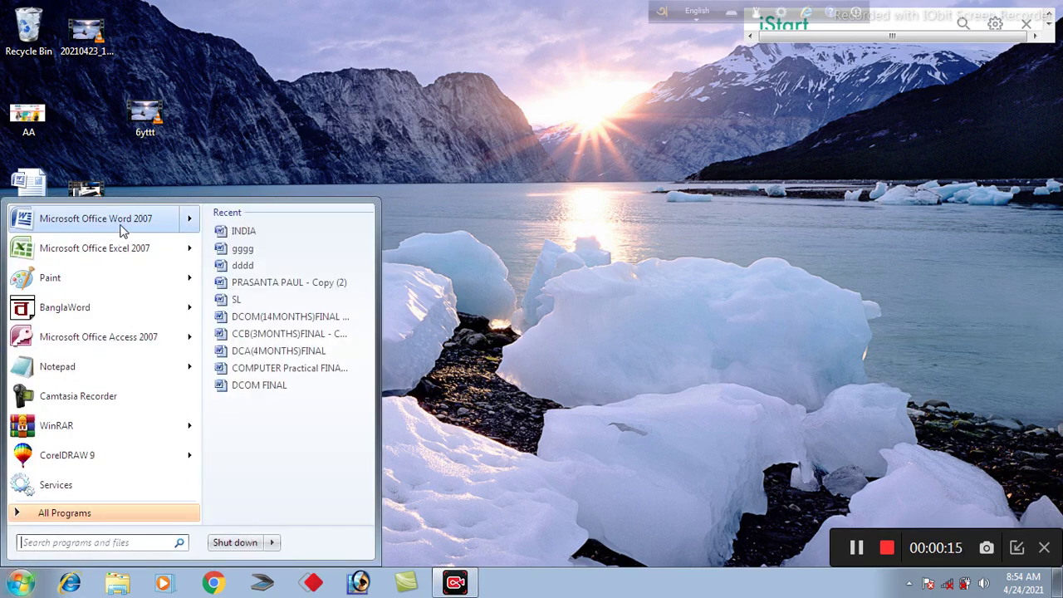
{"action": "left_click", "coordinate": [122, 225]}
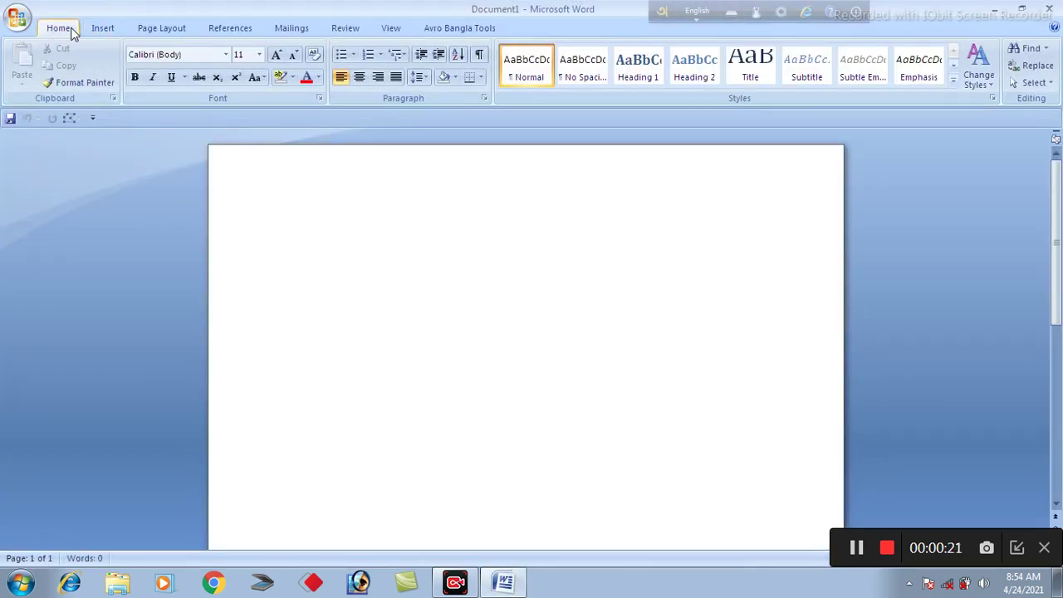
Bring up the WordArt style gallery from the Insert ribbon.
{"action": "left_click", "coordinate": [104, 32]}
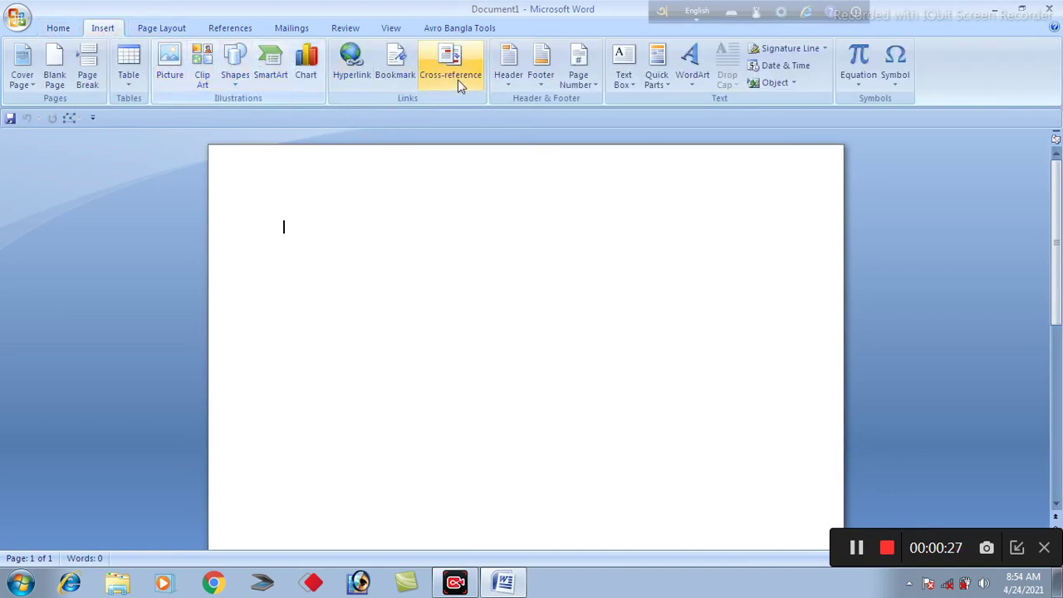
{"action": "left_click", "coordinate": [694, 90]}
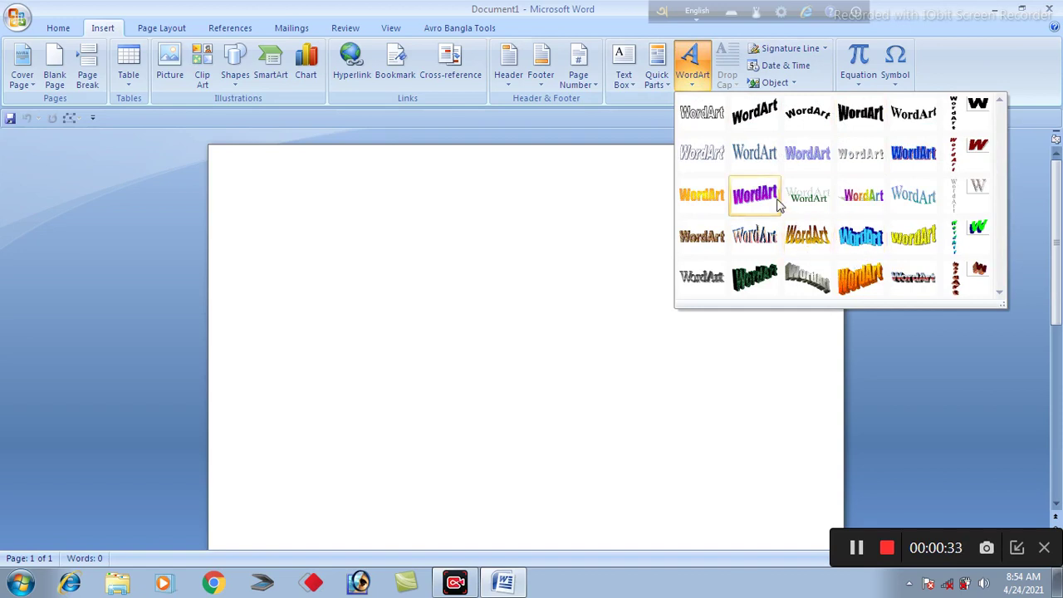
Insert a style-1 outline WordArt reading 'ASSAM' in Arial Black 36, non-italic.
{"action": "left_click", "coordinate": [706, 122]}
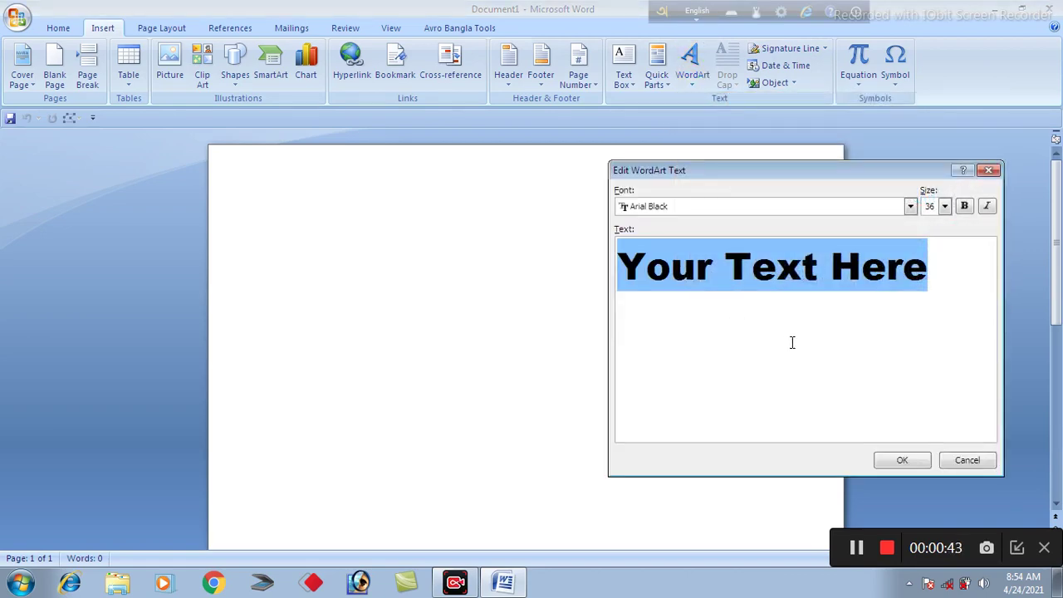
{"action": "key", "text": "BackSpace"}
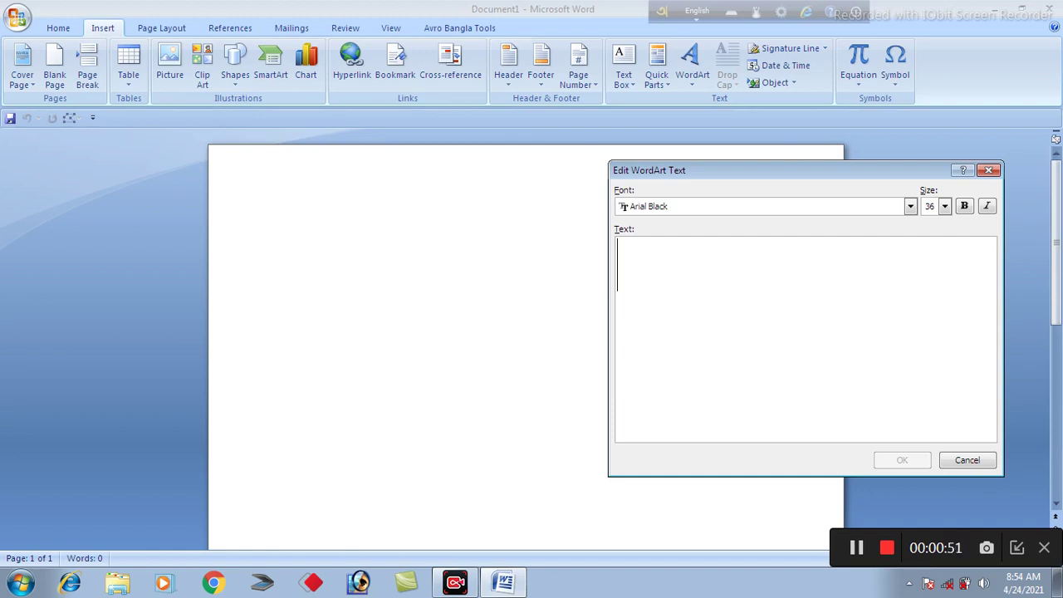
{"action": "type", "text": "ASSAM"}
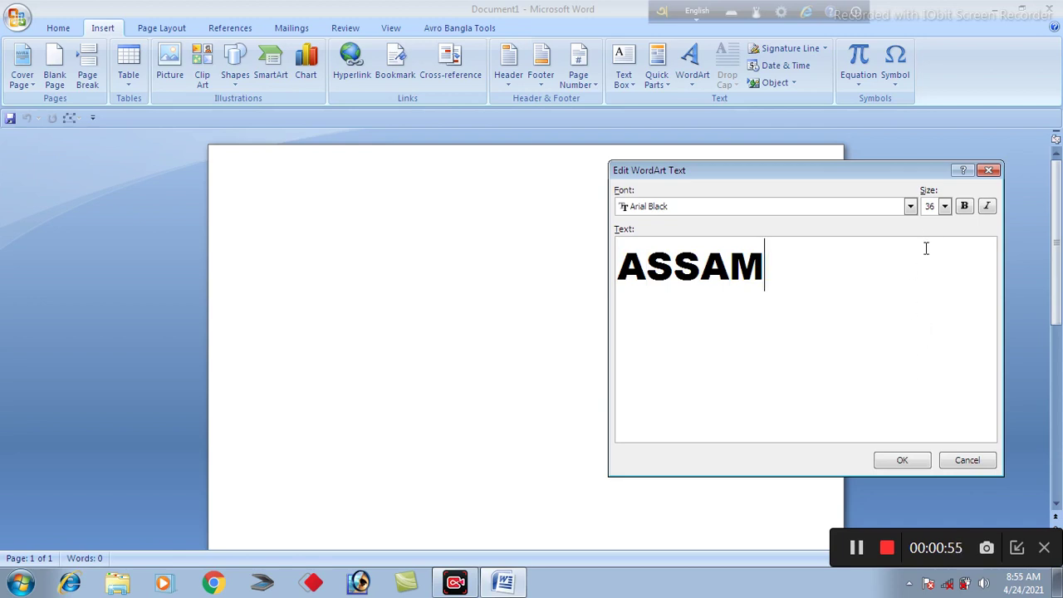
{"action": "left_click", "coordinate": [910, 206]}
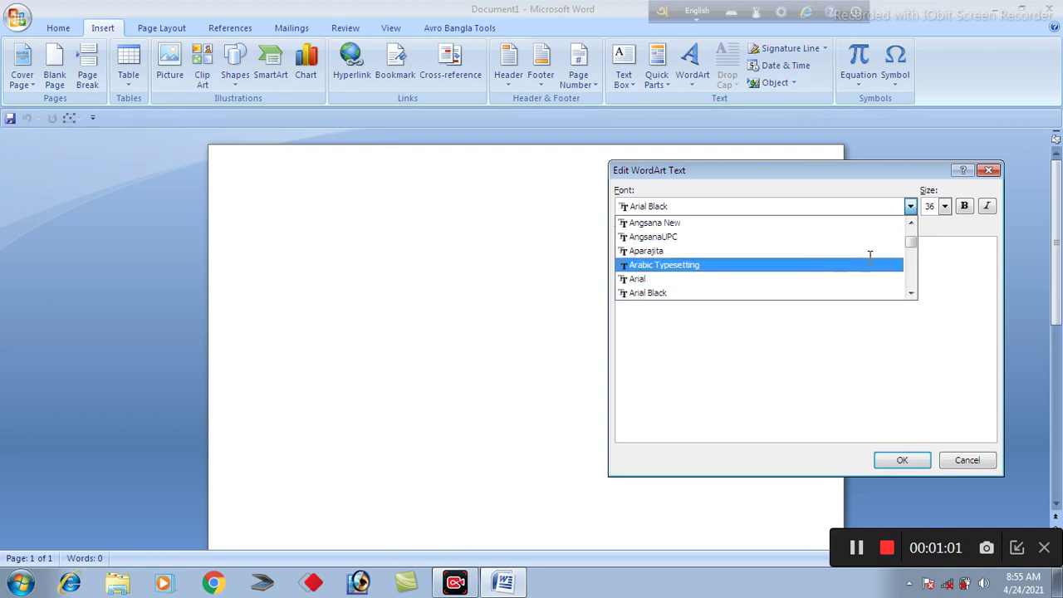
{"action": "left_click", "coordinate": [947, 209]}
{"action": "left_click", "coordinate": [945, 207]}
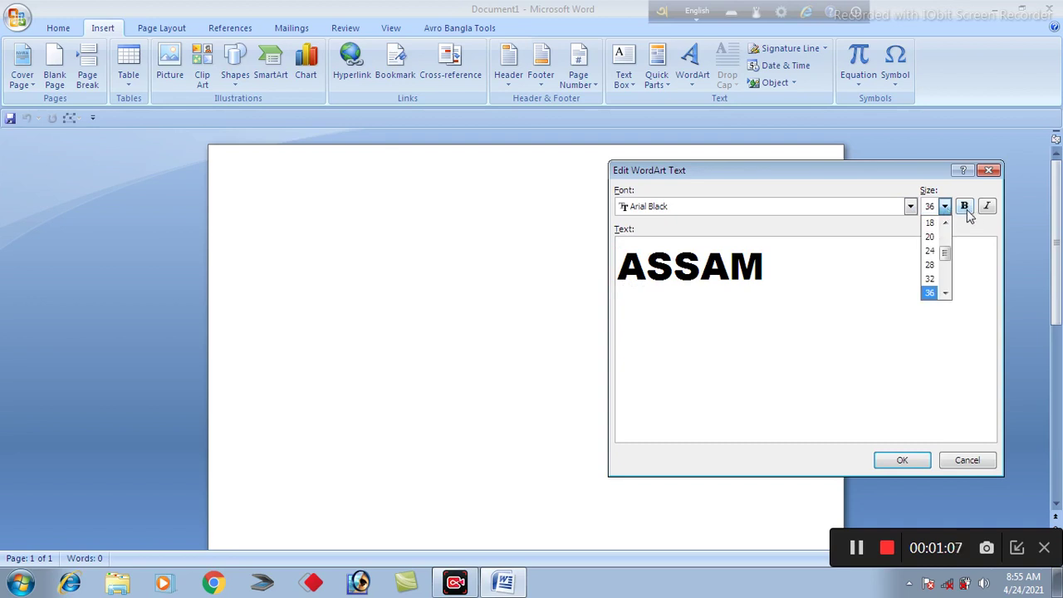
{"action": "left_click", "coordinate": [965, 207]}
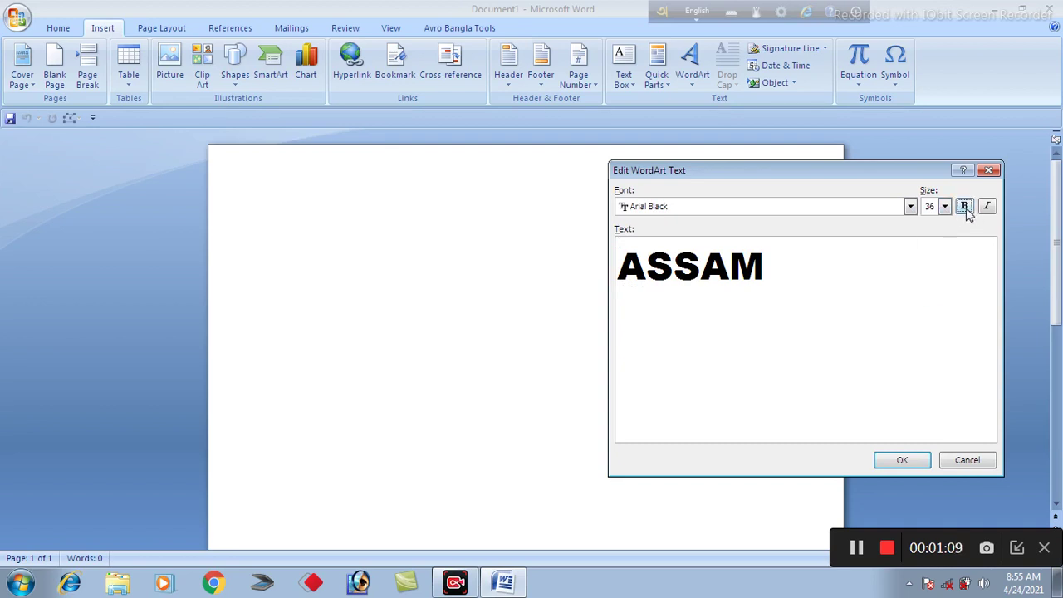
{"action": "left_click", "coordinate": [988, 207]}
{"action": "left_click", "coordinate": [988, 207]}
{"action": "left_click", "coordinate": [902, 460]}
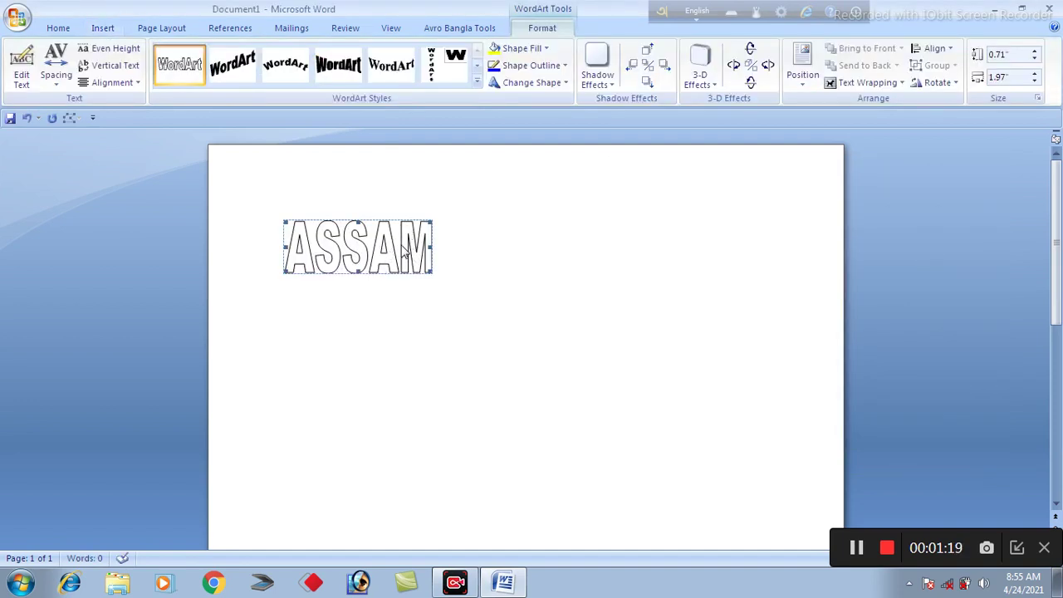
Set the ASSAM WordArt's wrapping style to In front of text via Format WordArt.
{"action": "right_click", "coordinate": [405, 241]}
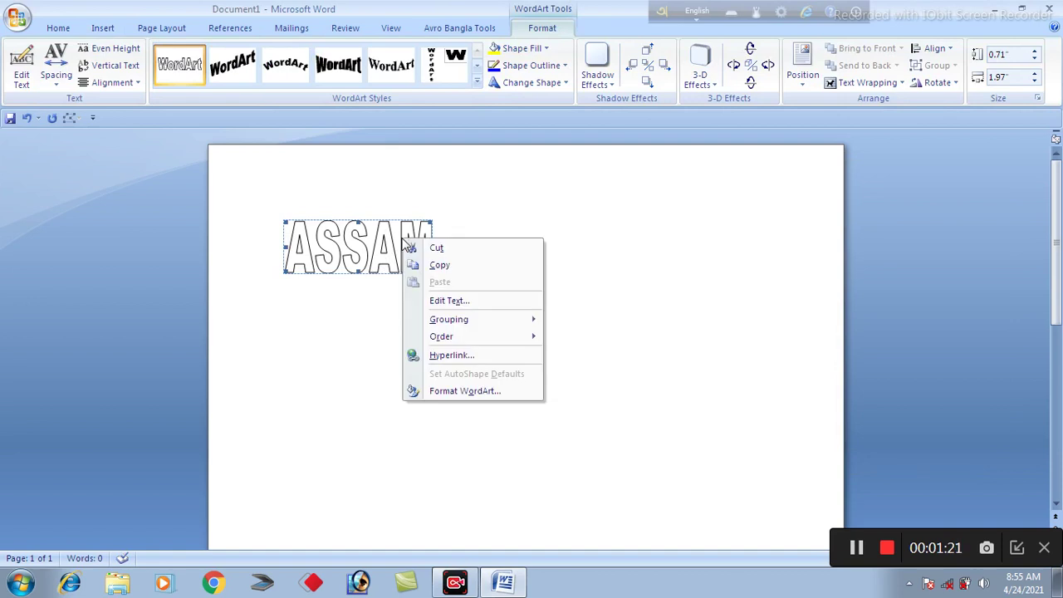
{"action": "left_click", "coordinate": [490, 392]}
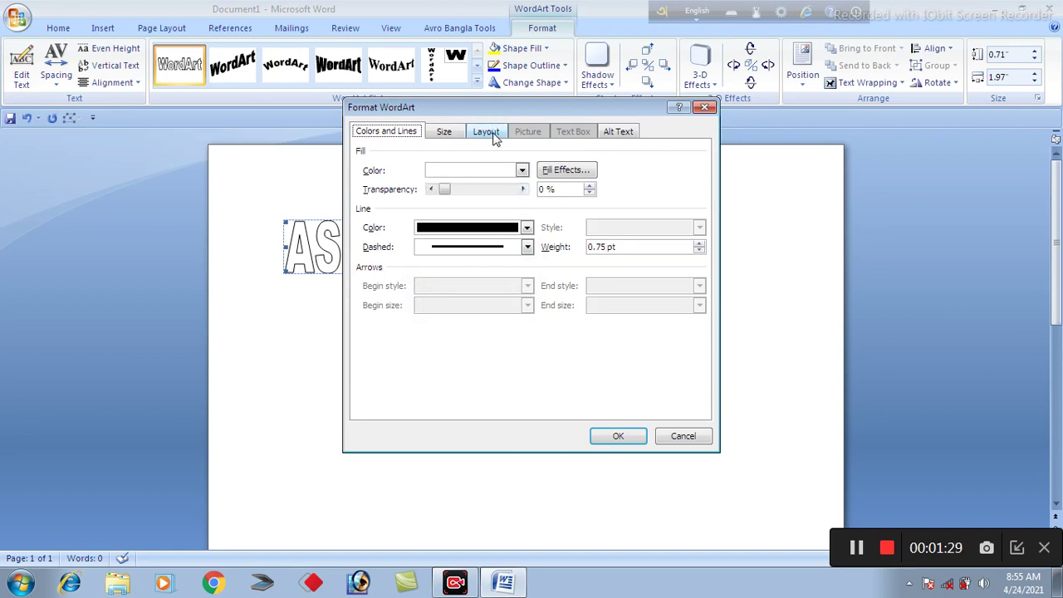
{"action": "left_click", "coordinate": [490, 139]}
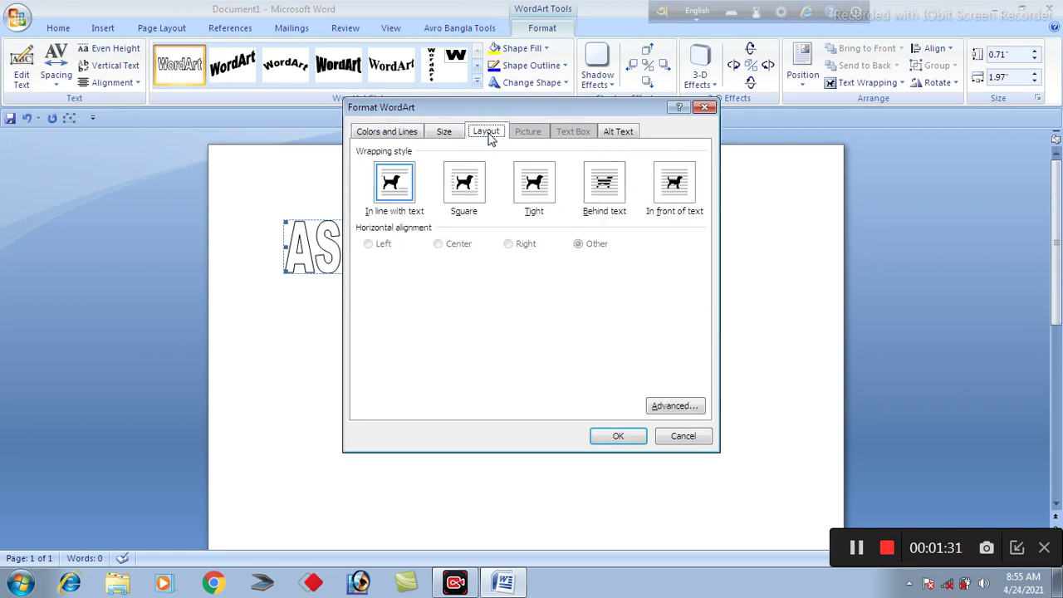
{"action": "left_click", "coordinate": [677, 190]}
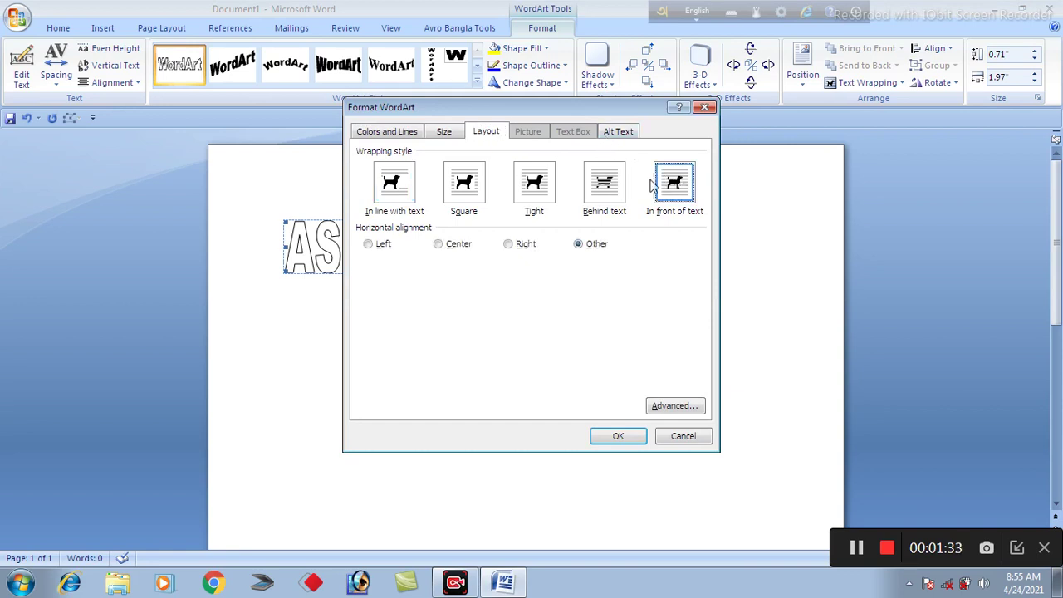
{"action": "left_click", "coordinate": [619, 436]}
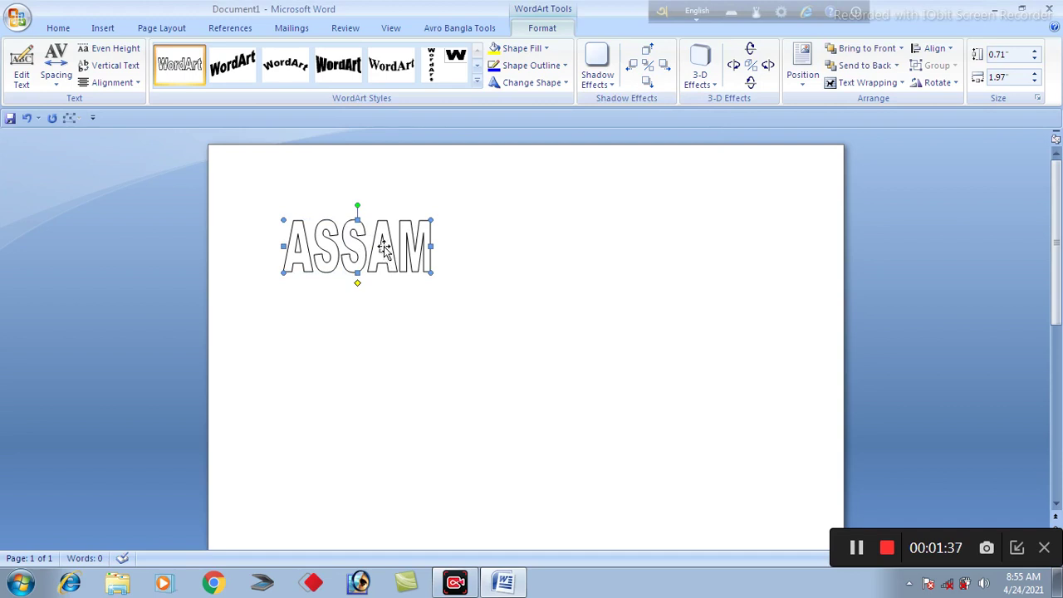
Move ASSAM toward the page centre and resize it to 3.73" wide by 1" tall.
{"action": "left_click_drag", "start_coordinate": [383, 247], "coordinate": [490, 247]}
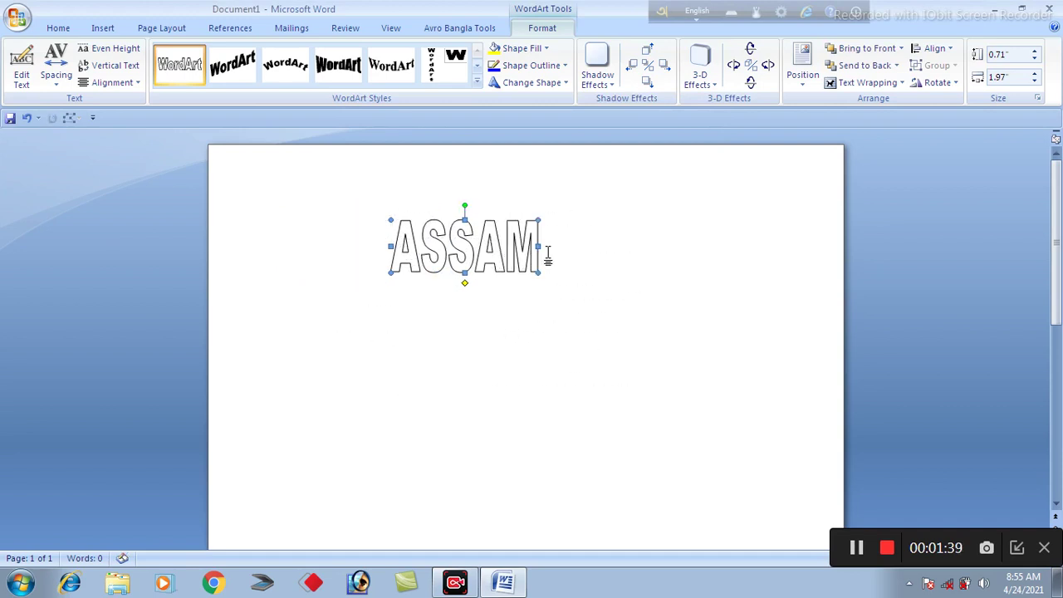
{"action": "left_click_drag", "start_coordinate": [539, 246], "coordinate": [670, 249]}
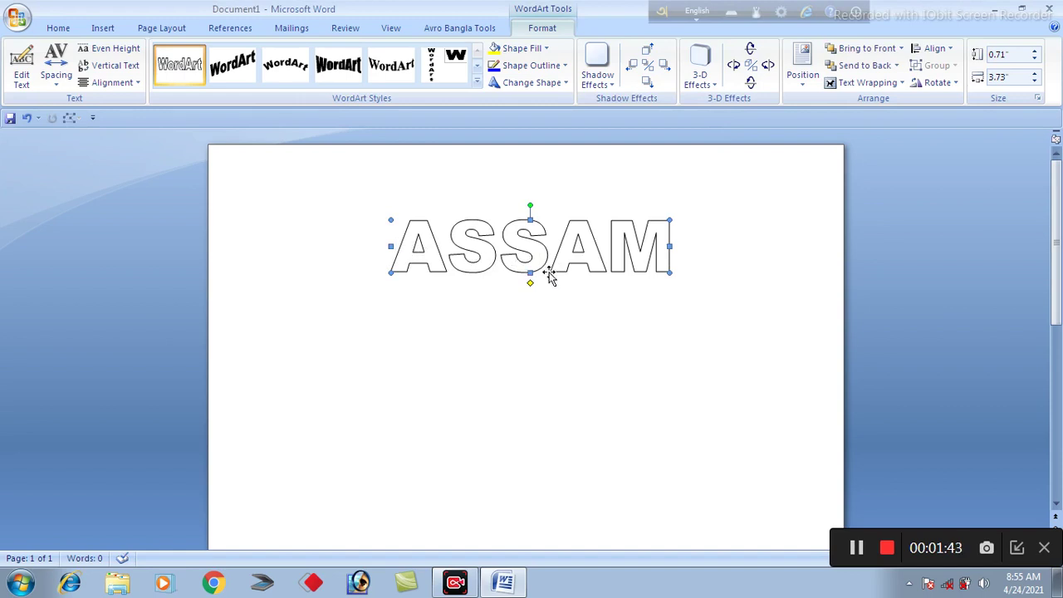
{"action": "left_click_drag", "start_coordinate": [530, 271], "coordinate": [529, 293]}
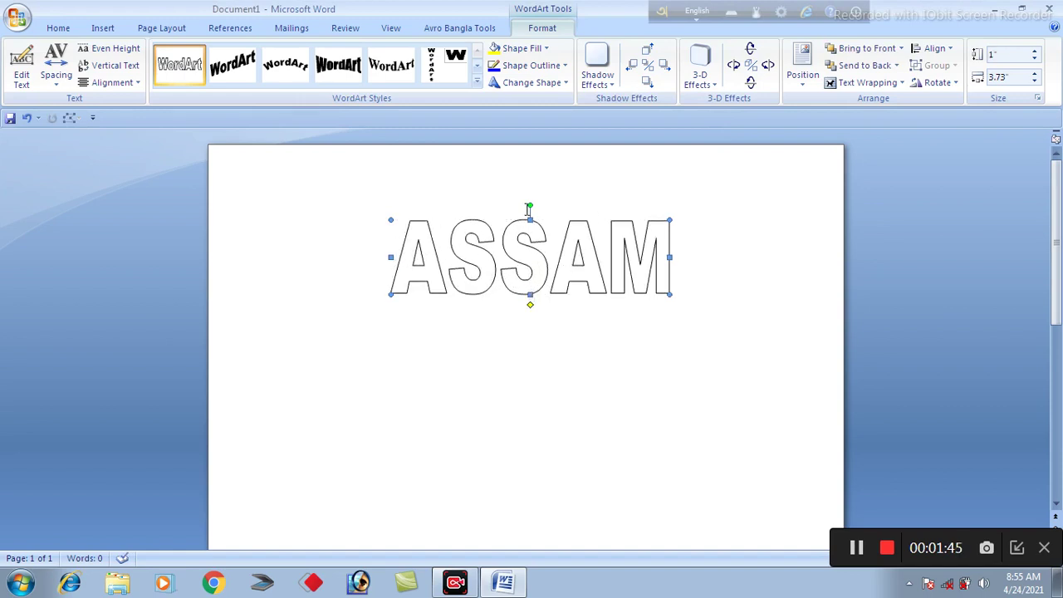
{"action": "left_click", "coordinate": [743, 347]}
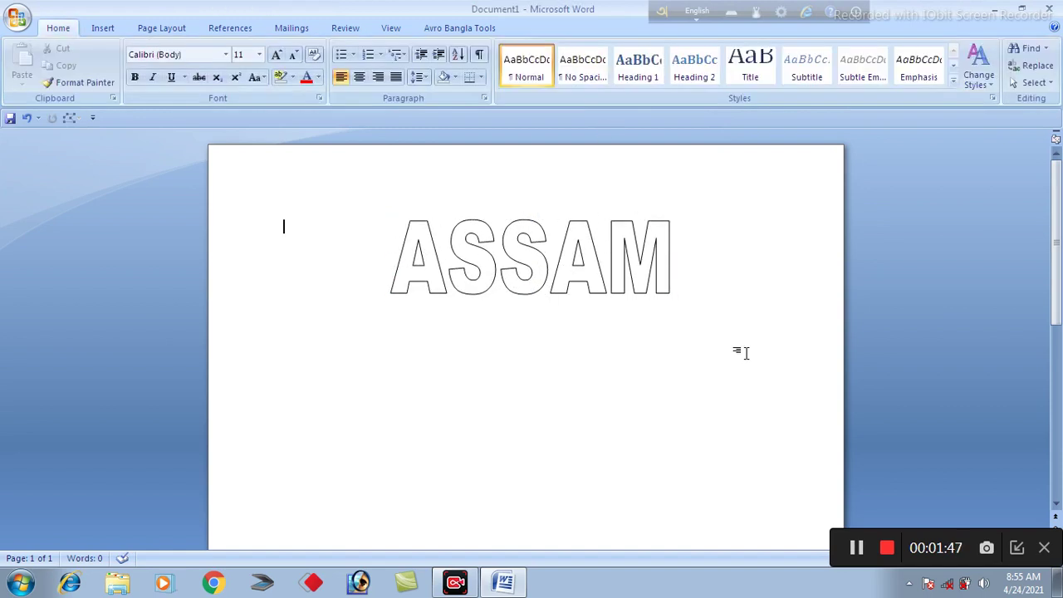
{"action": "left_click", "coordinate": [582, 233]}
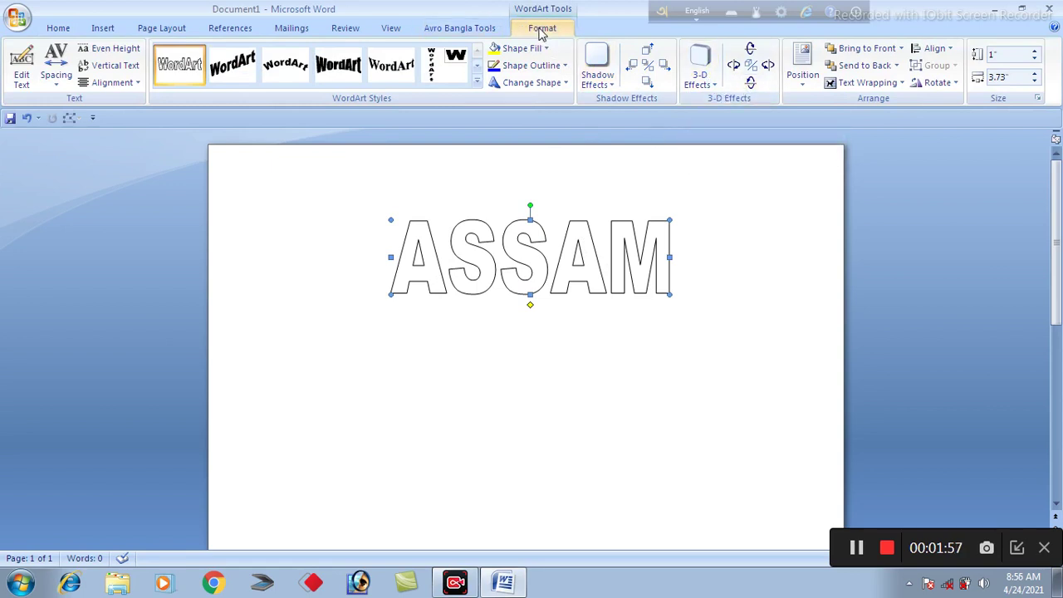
Give ASSAM a Perspective 3-D effect, nudge it lower, then switch to another Perspective style.
{"action": "left_click", "coordinate": [712, 83]}
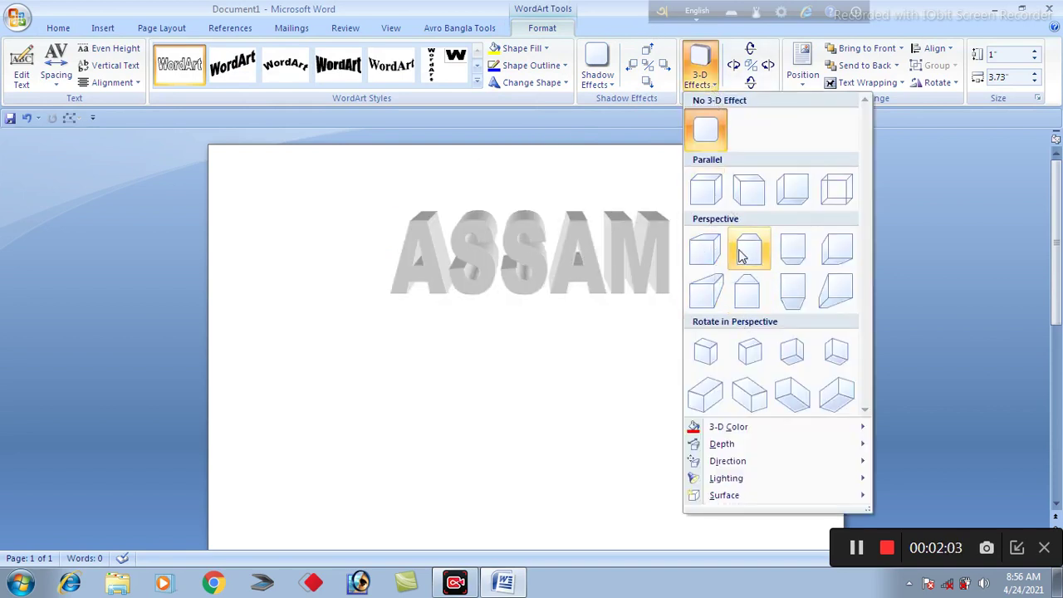
{"action": "left_click", "coordinate": [710, 251]}
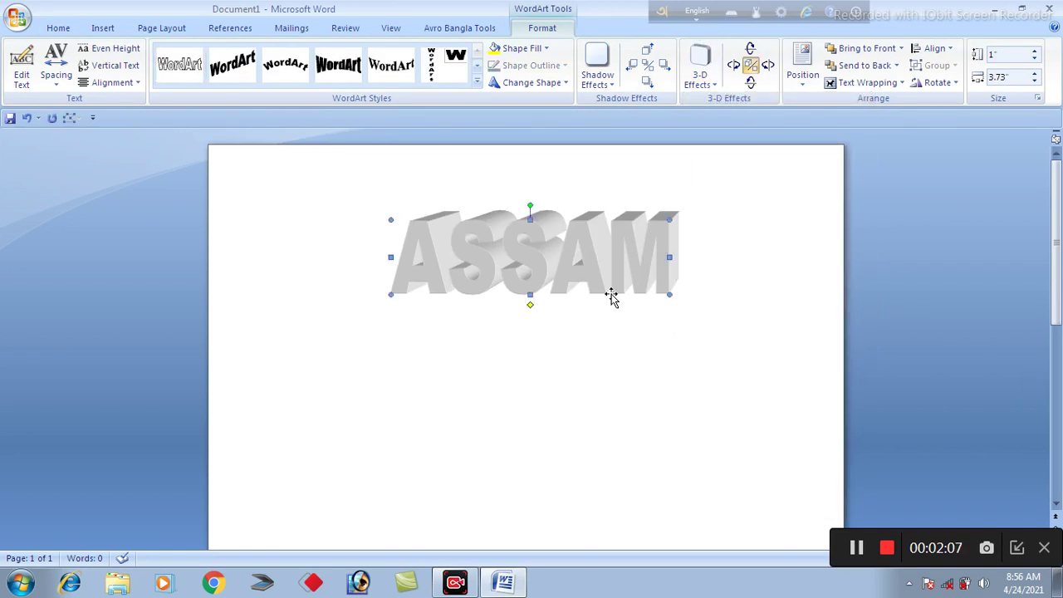
{"action": "left_click_drag", "start_coordinate": [597, 282], "coordinate": [593, 279]}
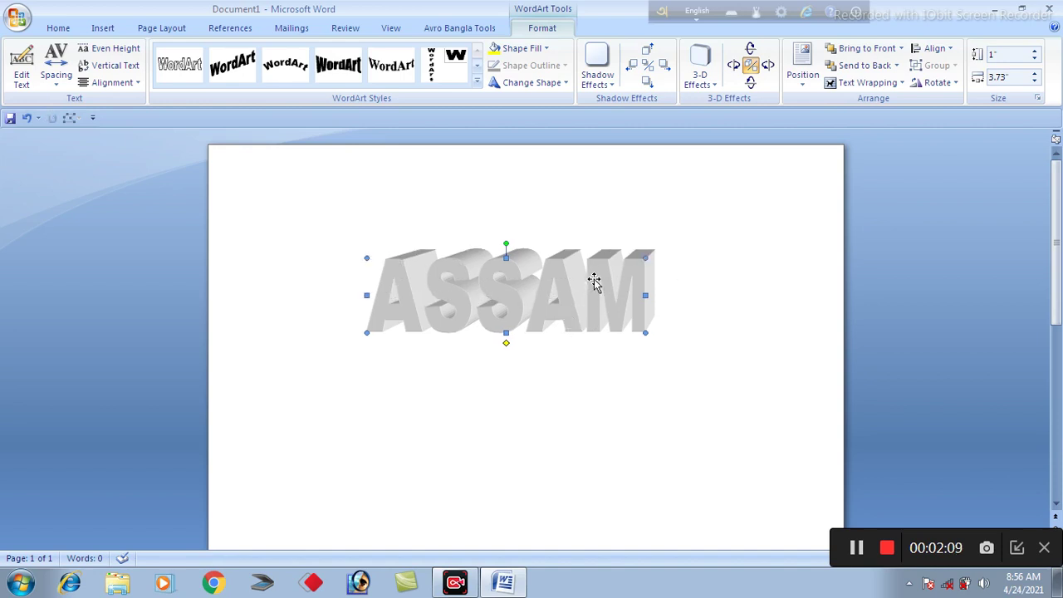
{"action": "left_click", "coordinate": [718, 87]}
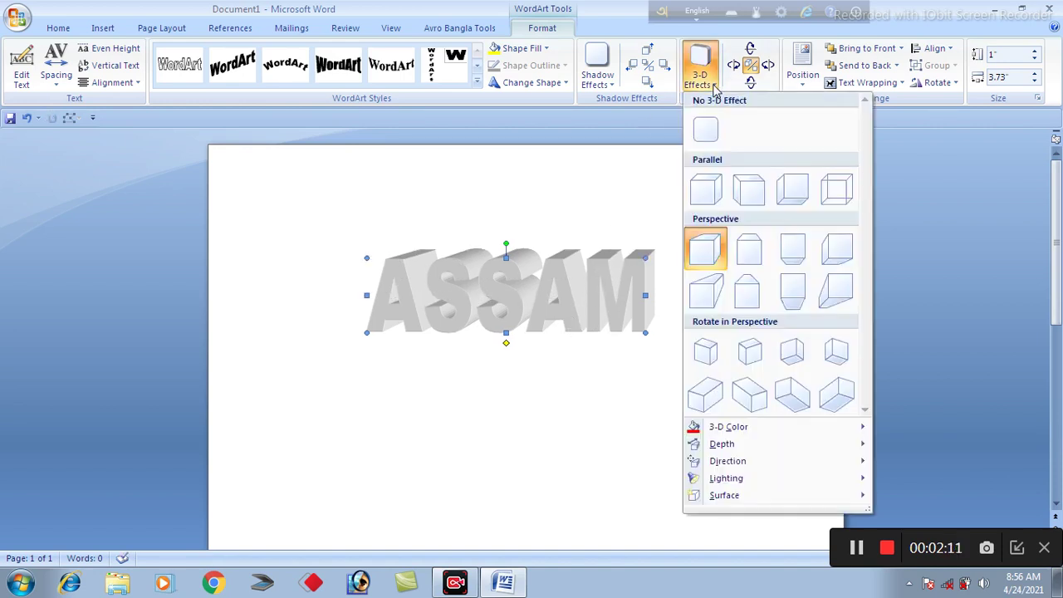
{"action": "left_click", "coordinate": [777, 262]}
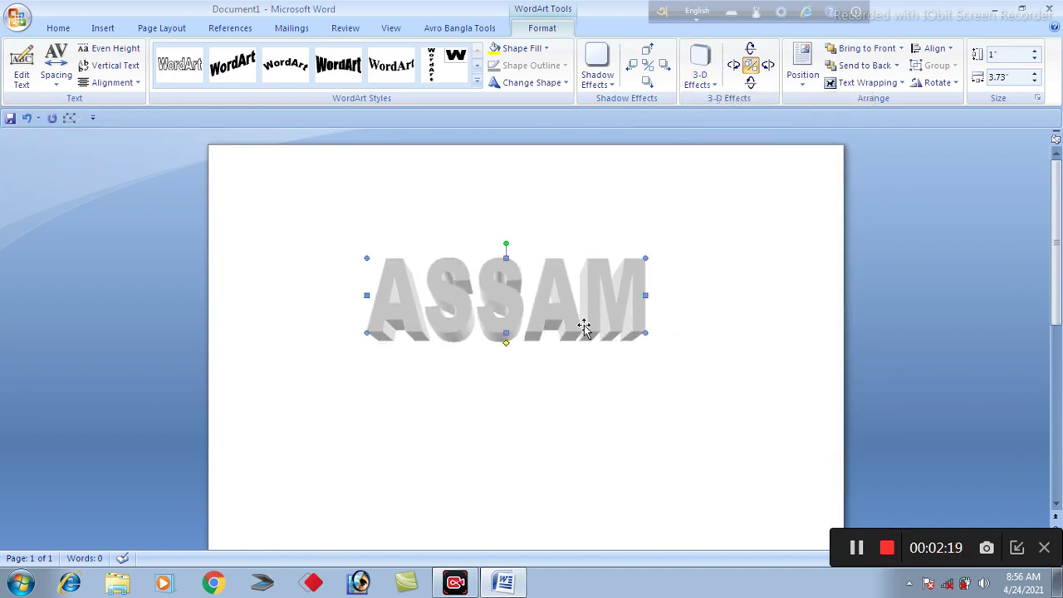
Fill the ASSAM letters with standard Yellow using Shape Fill.
{"action": "left_click", "coordinate": [547, 50]}
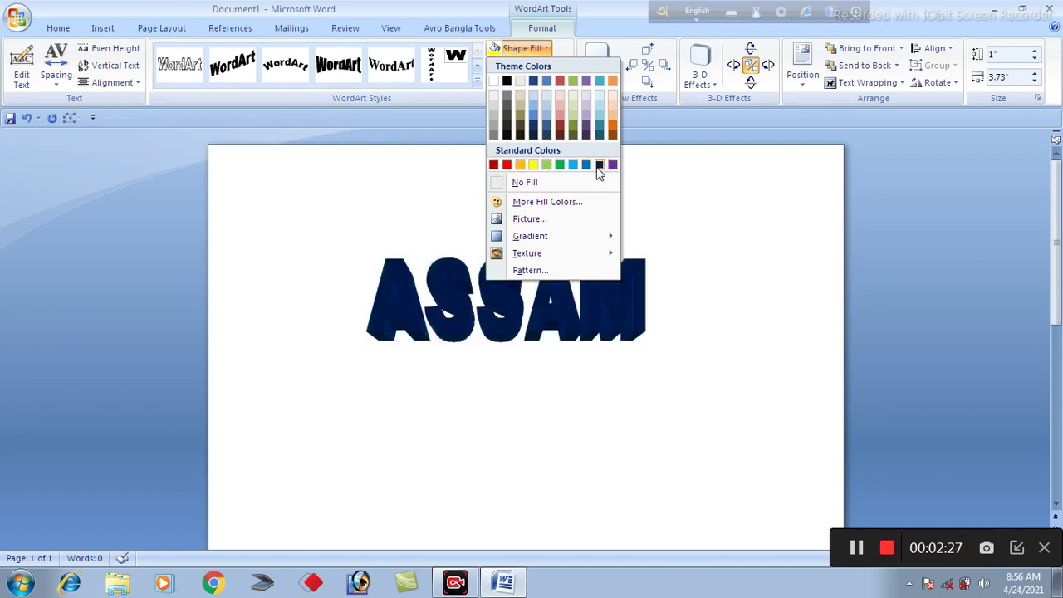
{"action": "left_click", "coordinate": [533, 165]}
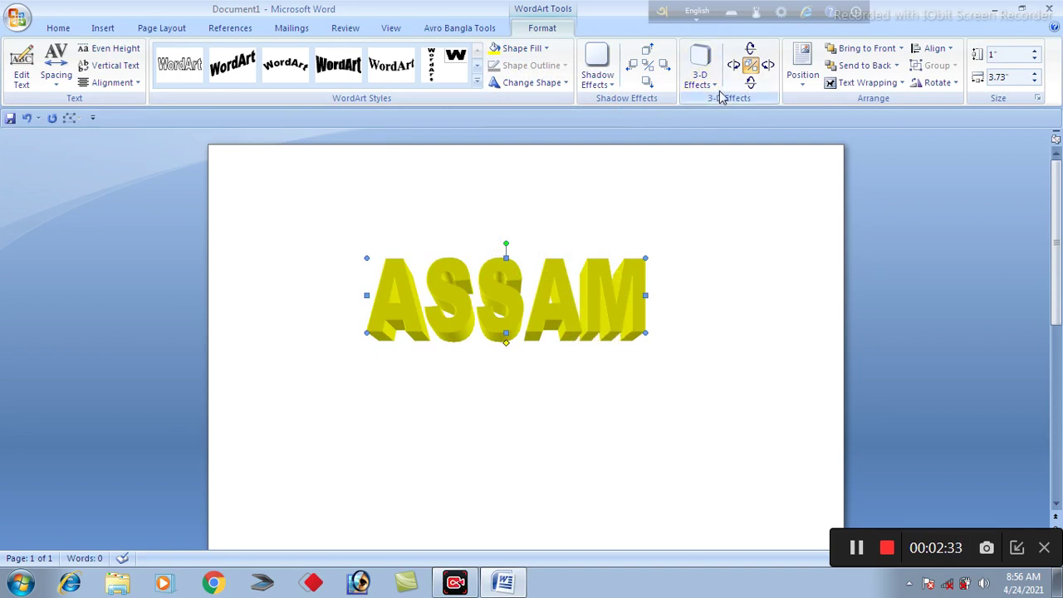
Set the ASSAM WordArt's 3-D depth colour to a dark olive shade.
{"action": "left_click", "coordinate": [700, 75]}
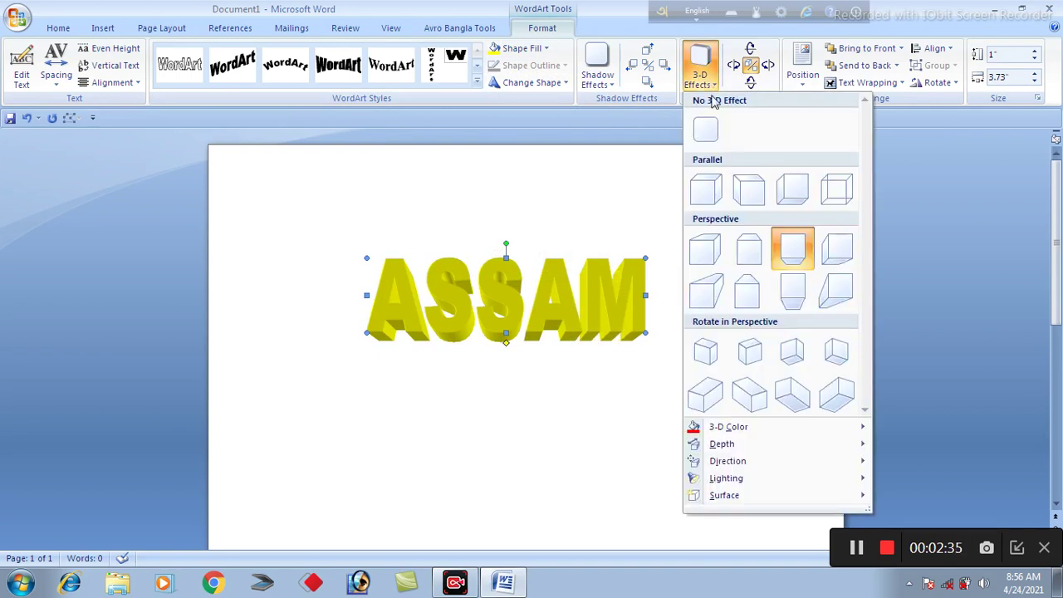
{"action": "mouse_move", "coordinate": [728, 425]}
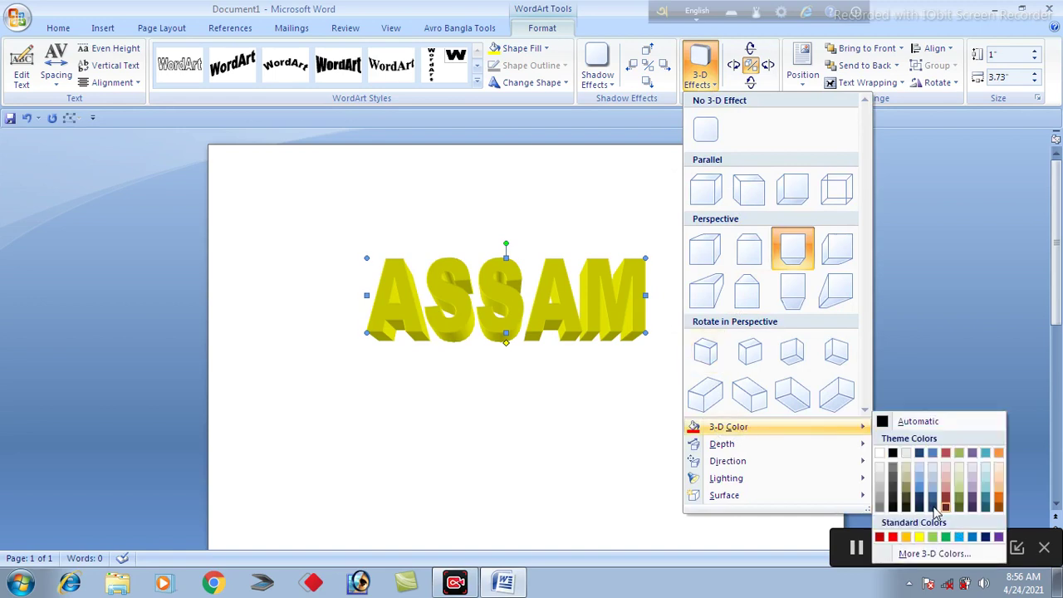
{"action": "left_click", "coordinate": [955, 451]}
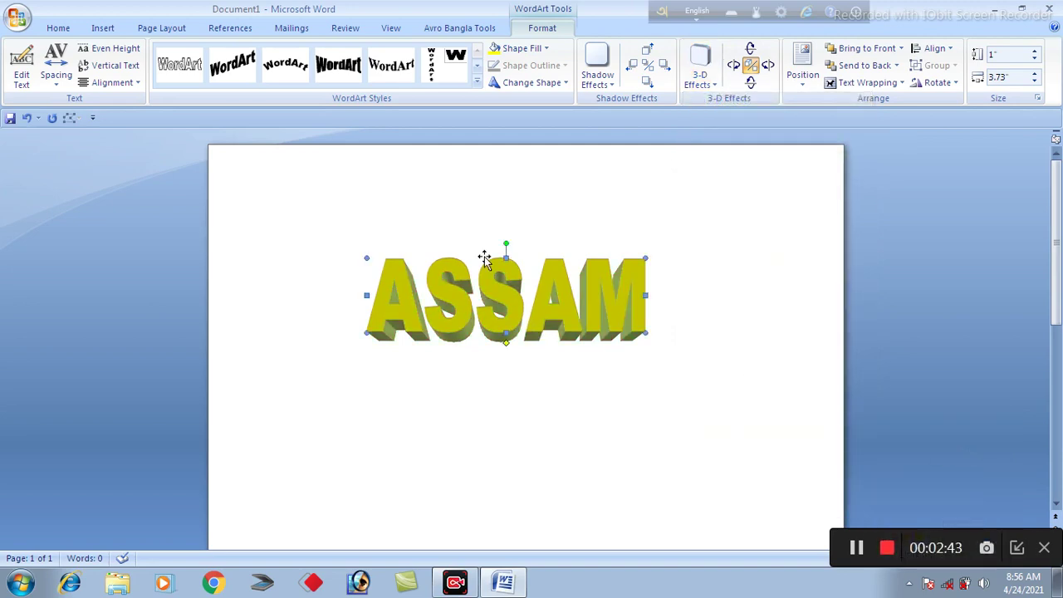
{"action": "left_click", "coordinate": [528, 190]}
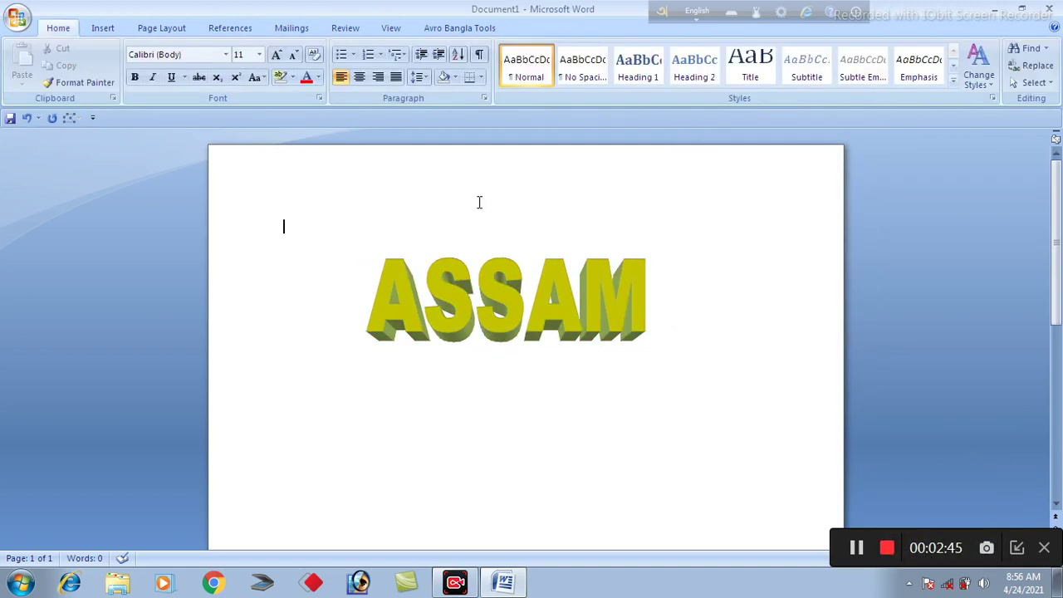
Change the page colour to the standard Blue behind the WordArt.
{"action": "left_click", "coordinate": [180, 31]}
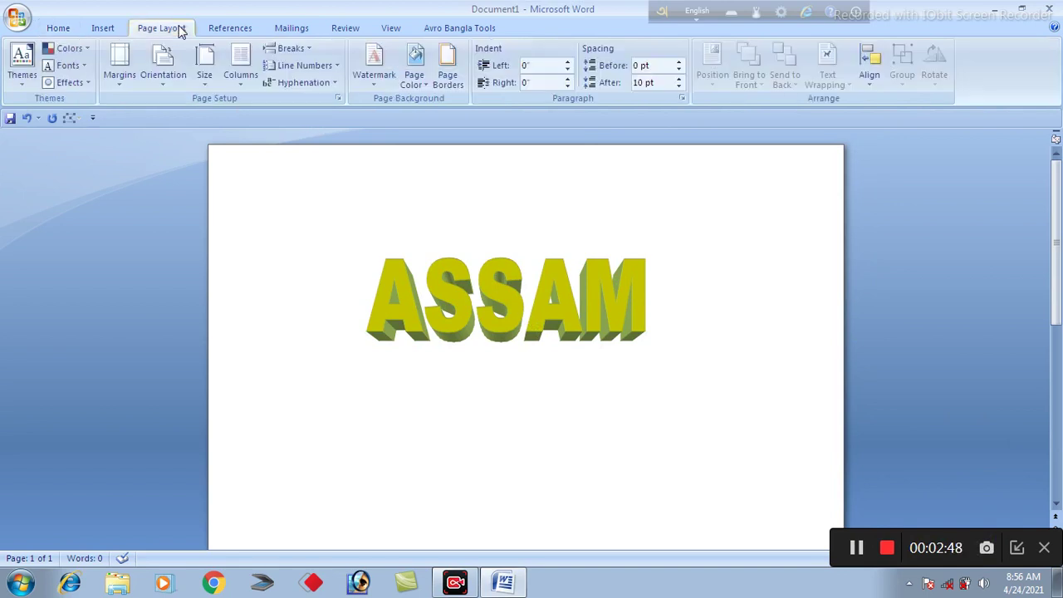
{"action": "left_click", "coordinate": [426, 90]}
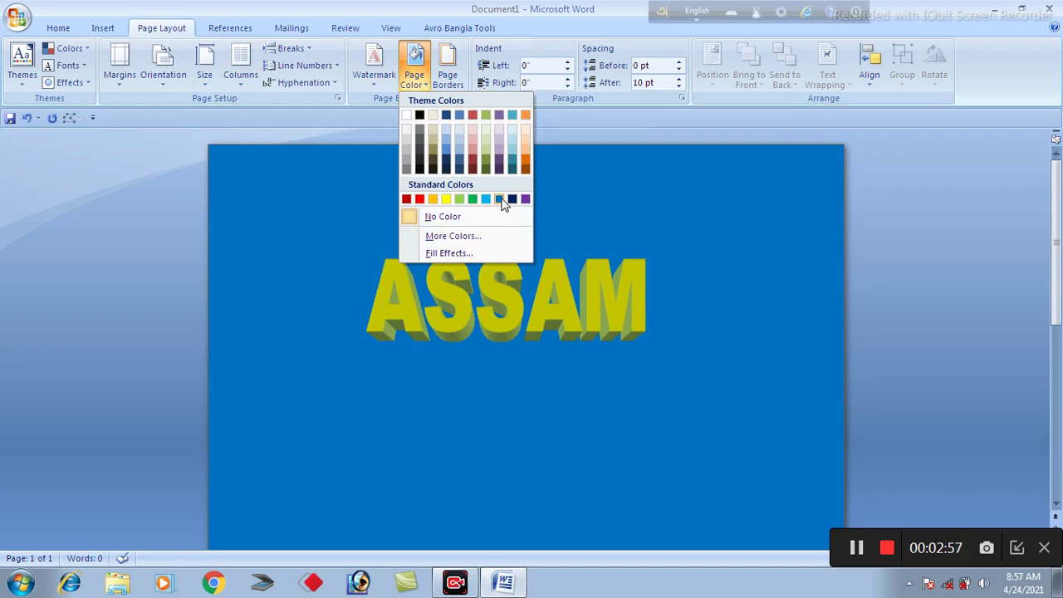
{"action": "left_click", "coordinate": [499, 200]}
{"action": "left_click", "coordinate": [557, 304]}
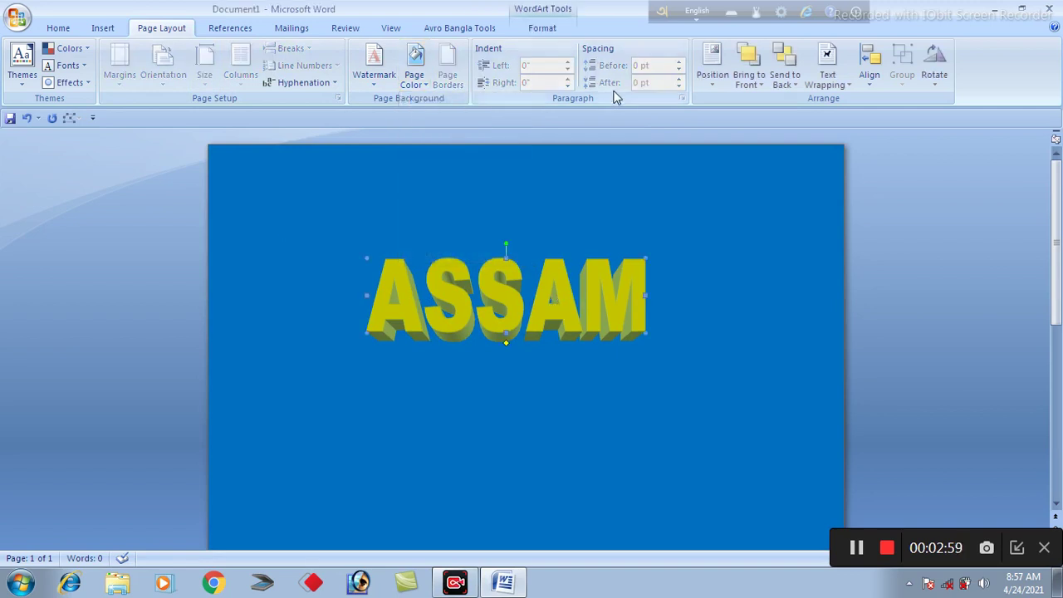
Tilt ASSAM down and then up in 3-D until its depth shows above the letters.
{"action": "left_click", "coordinate": [550, 30]}
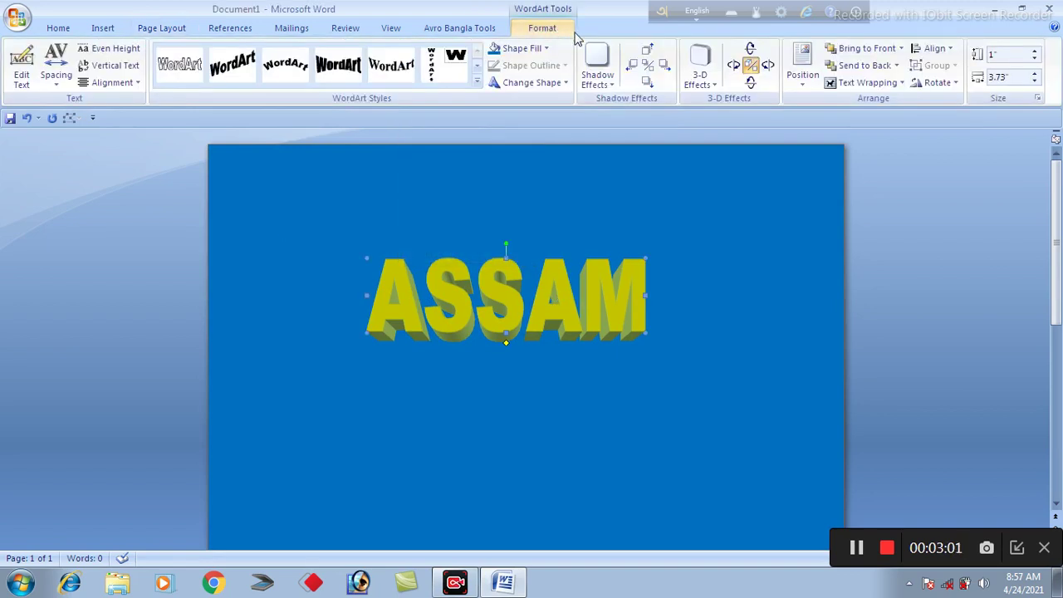
{"action": "left_click", "coordinate": [751, 50]}
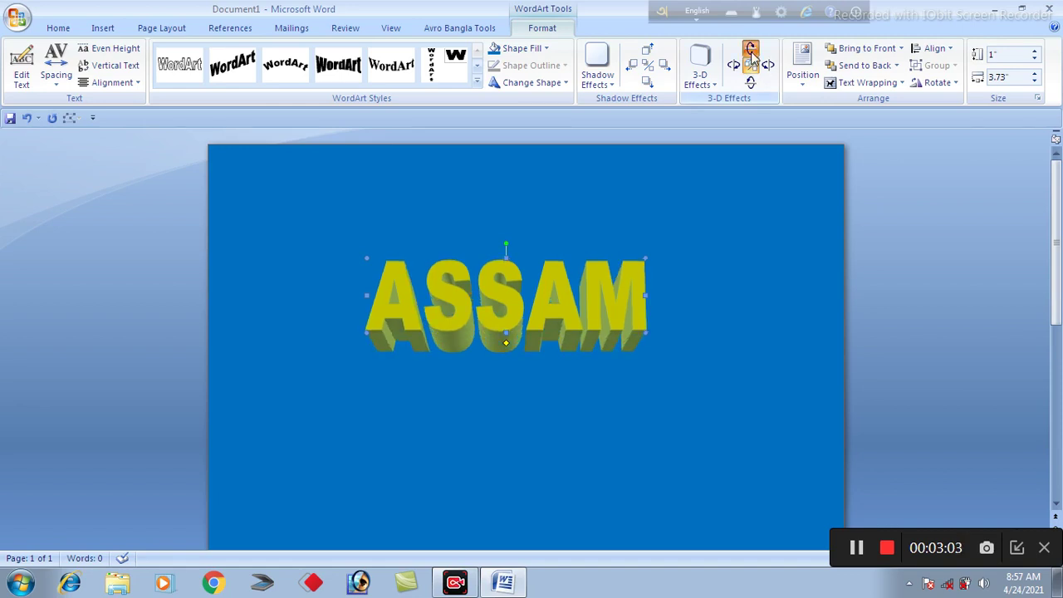
{"action": "left_click", "coordinate": [750, 50]}
{"action": "left_click", "coordinate": [750, 83]}
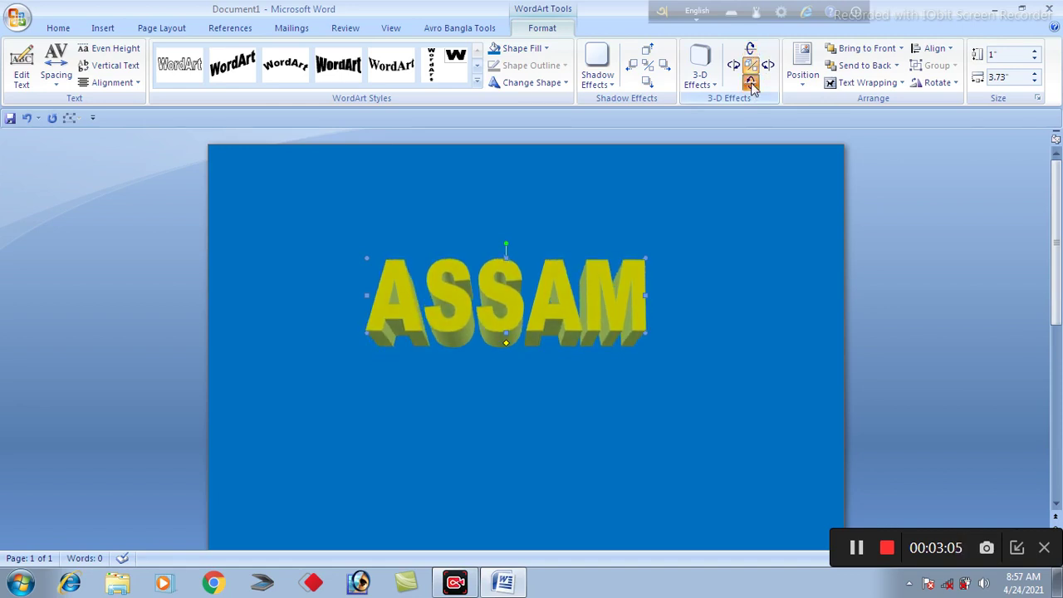
{"action": "left_click", "coordinate": [751, 84]}
{"action": "left_click", "coordinate": [751, 84]}
Turn ASSAM left and right in 3-D, settling on a rightward rotation.
{"action": "left_click", "coordinate": [768, 65]}
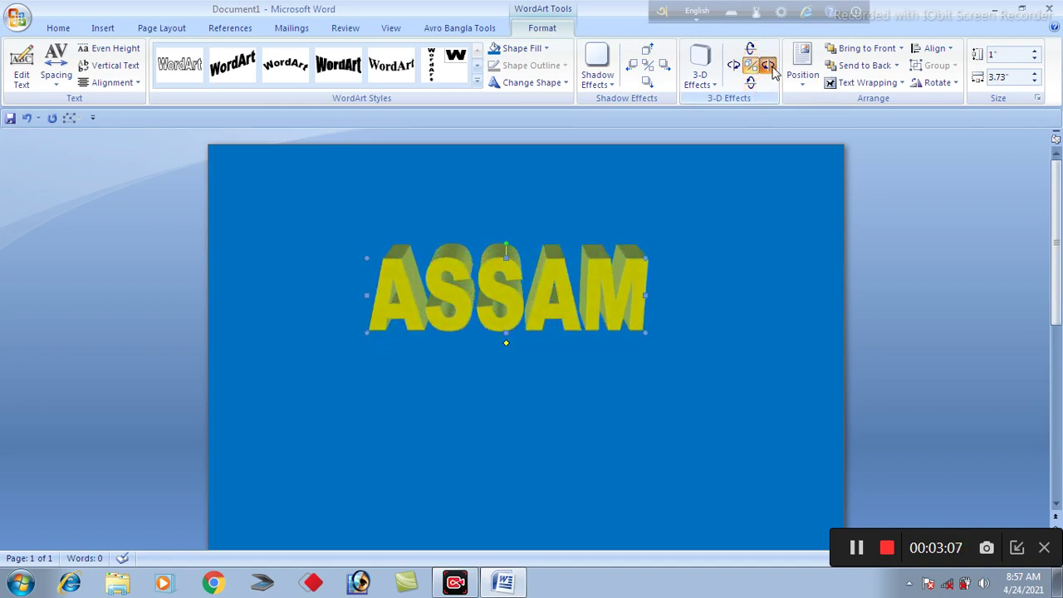
{"action": "left_click", "coordinate": [768, 66]}
{"action": "left_click", "coordinate": [768, 65]}
{"action": "left_click", "coordinate": [768, 65]}
{"action": "left_click", "coordinate": [768, 66]}
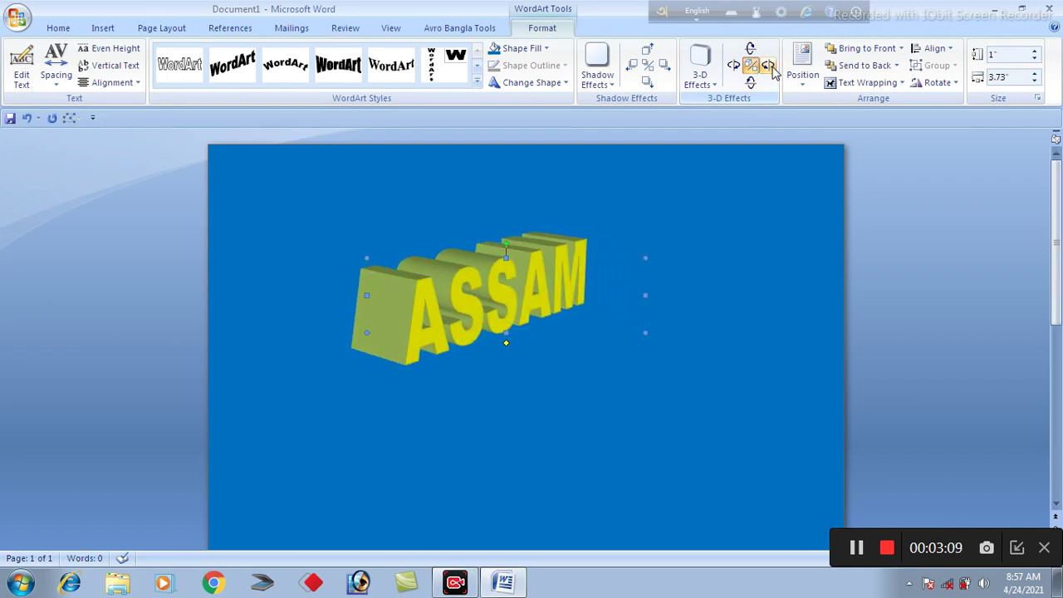
{"action": "left_click", "coordinate": [734, 66]}
{"action": "left_click", "coordinate": [734, 66]}
{"action": "left_click", "coordinate": [734, 65]}
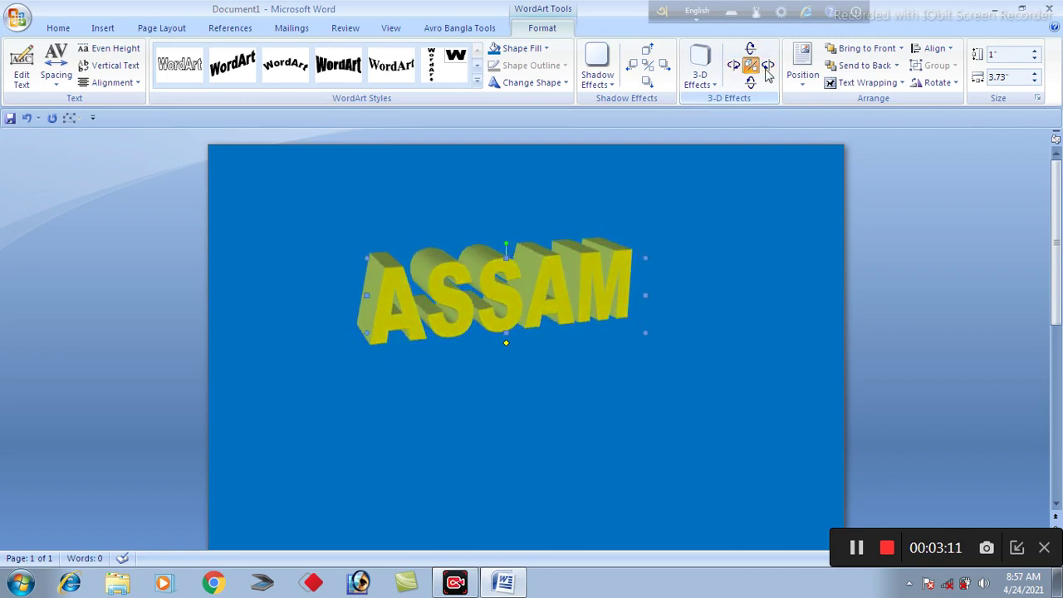
{"action": "left_click", "coordinate": [768, 65]}
{"action": "left_click", "coordinate": [768, 65]}
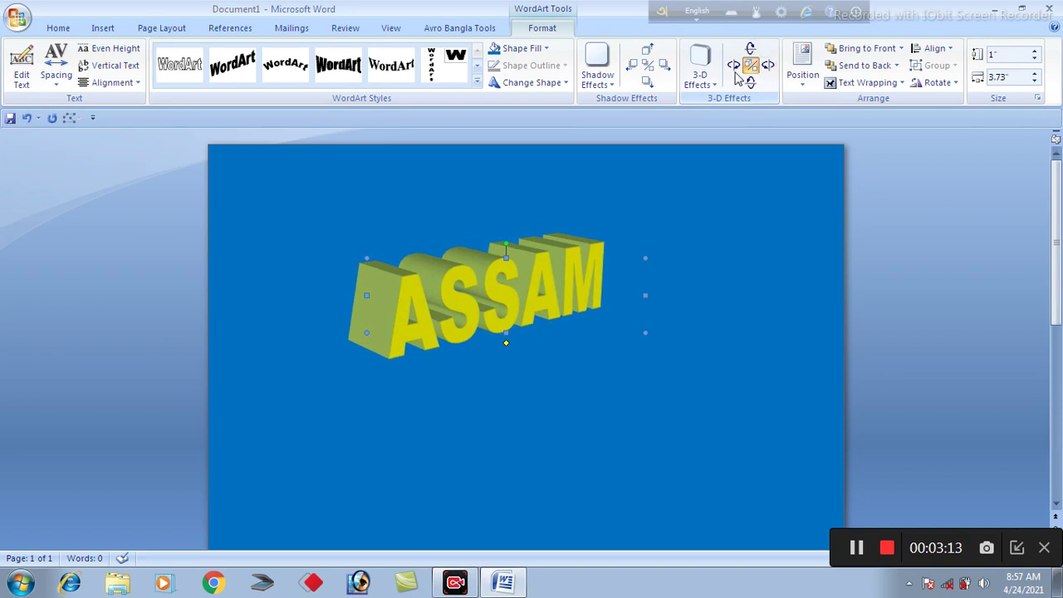
Fine-tune ASSAM's tilt to show the letter tops, then deselect it.
{"action": "left_click", "coordinate": [750, 48]}
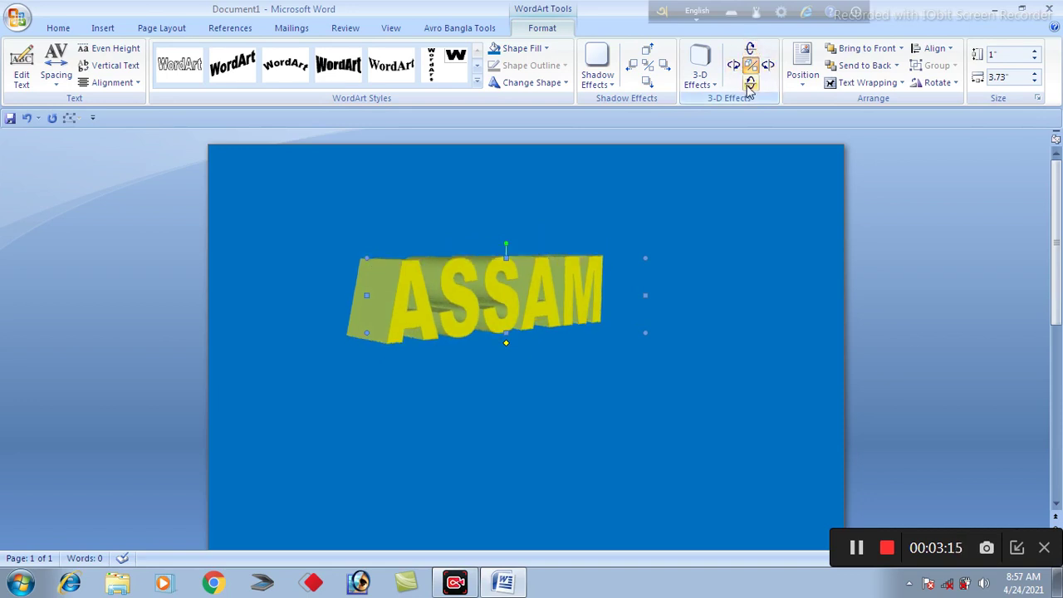
{"action": "left_click", "coordinate": [751, 82]}
{"action": "left_click", "coordinate": [751, 82]}
{"action": "left_click", "coordinate": [734, 66]}
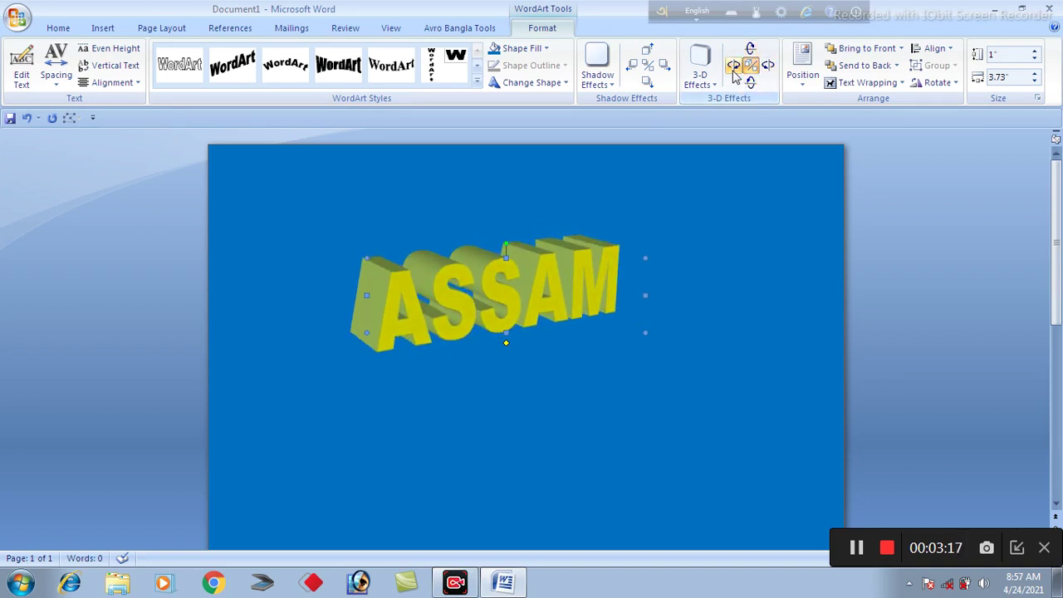
{"action": "left_click", "coordinate": [625, 357]}
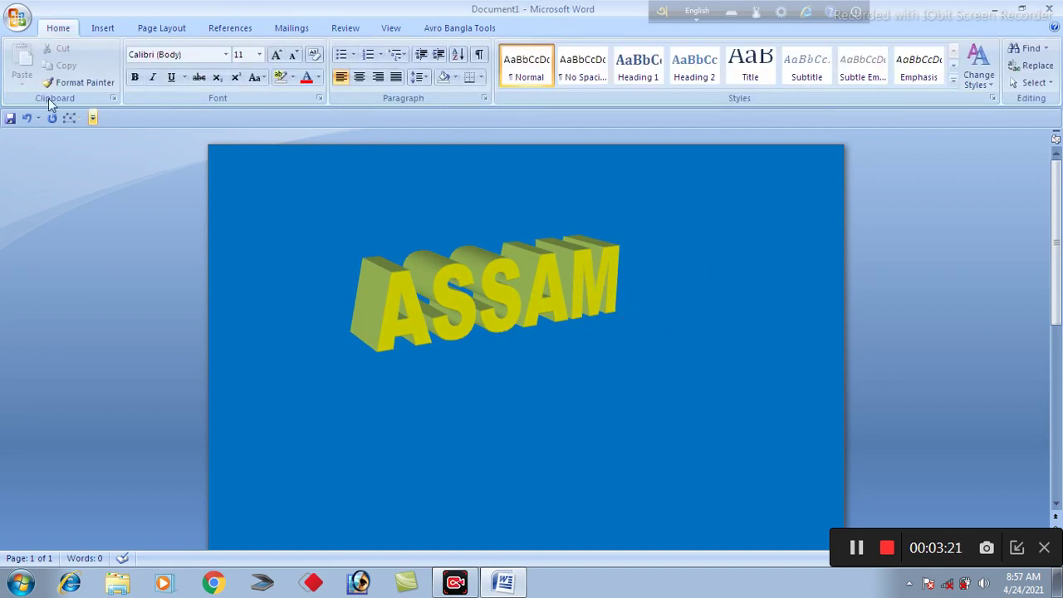
Save the document on the Desktop under the name ASSAM instead of Doc2, then close Word.
{"action": "left_click", "coordinate": [14, 23]}
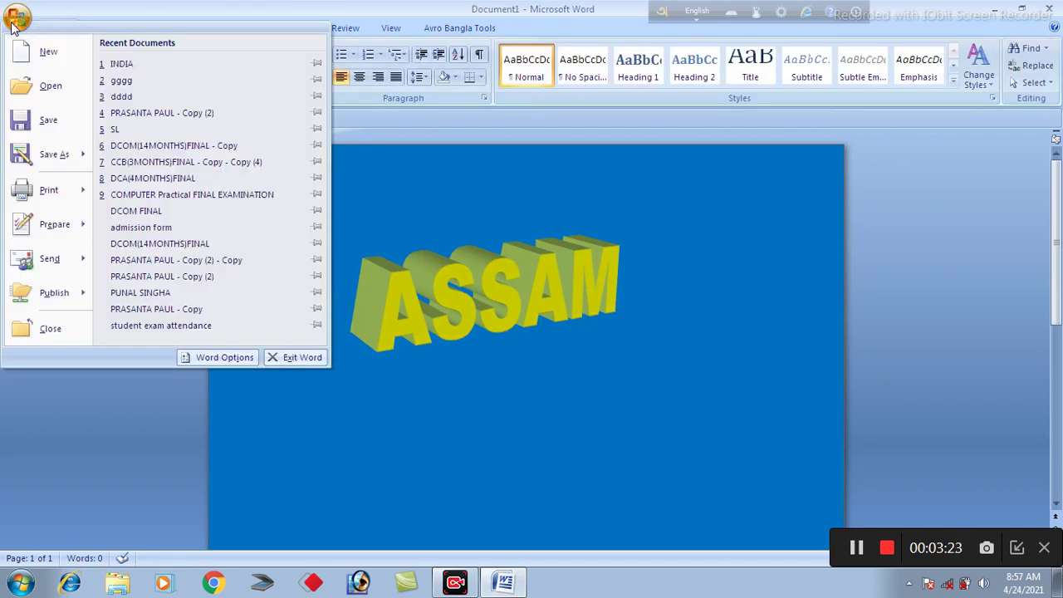
{"action": "left_click", "coordinate": [49, 124]}
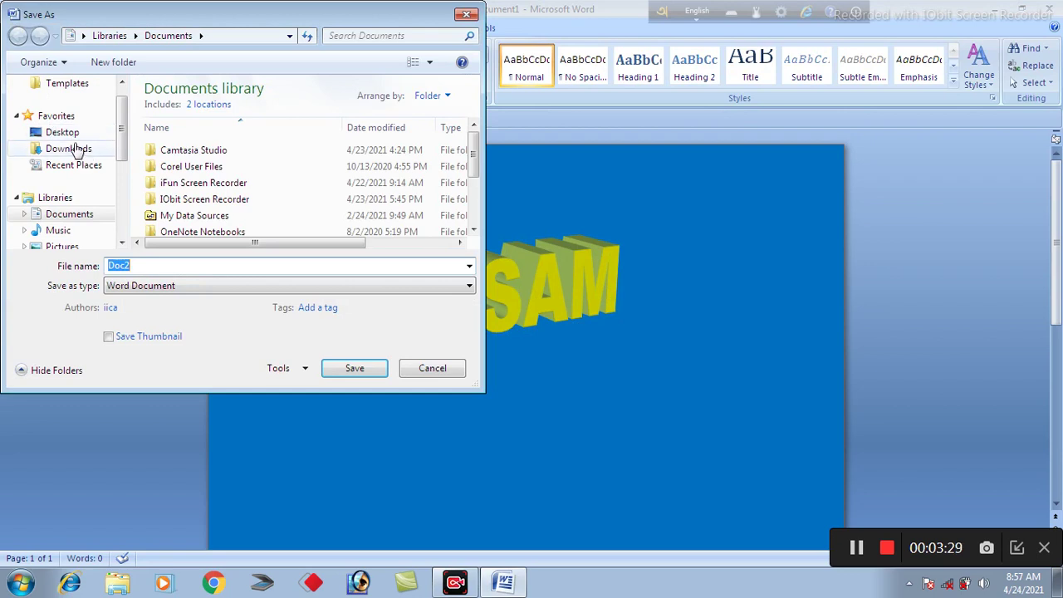
{"action": "left_click", "coordinate": [153, 266]}
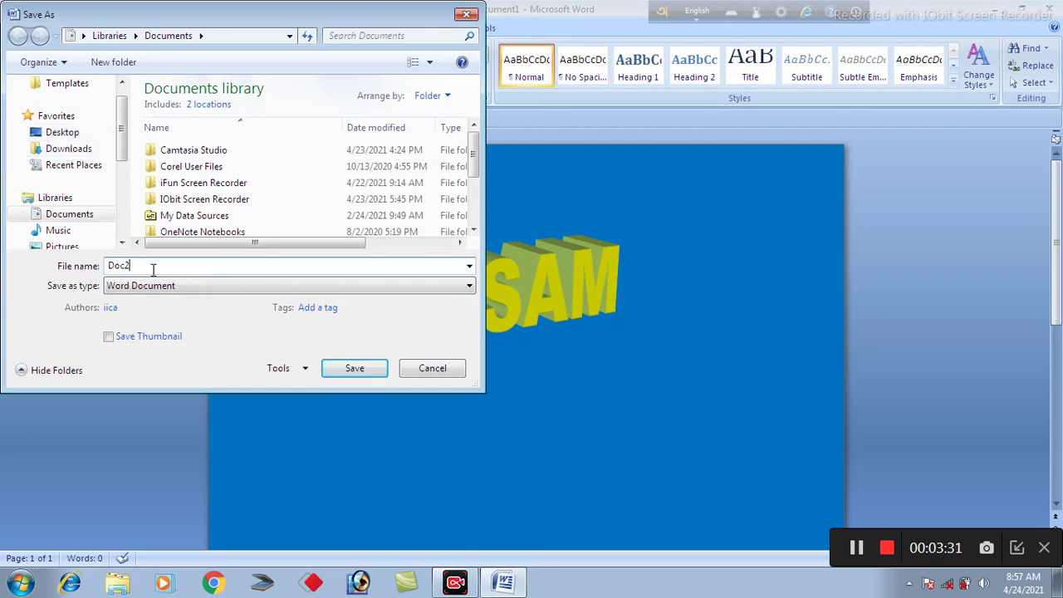
{"action": "key", "text": "BackSpace"}
{"action": "key", "text": "BackSpace"}
{"action": "key", "text": "BackSpace"}
{"action": "key", "text": "BackSpace"}
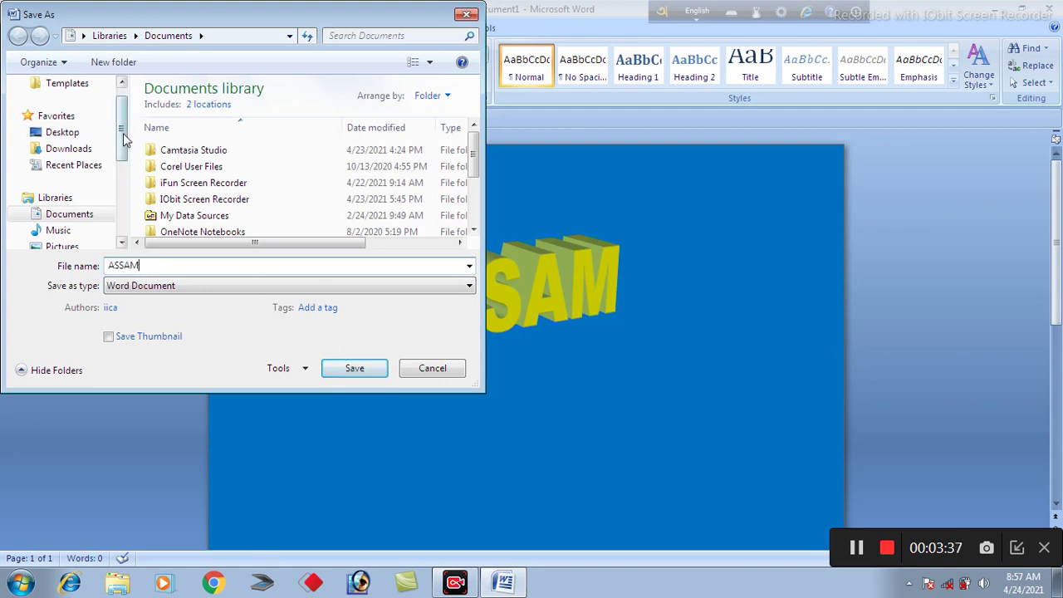
{"action": "mouse_move", "coordinate": [63, 132]}
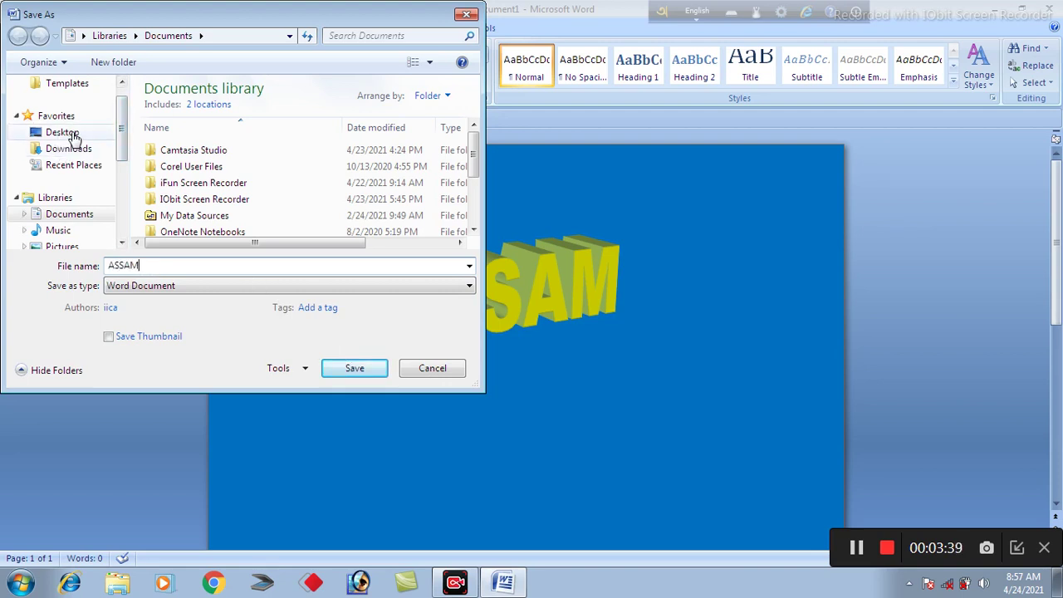
{"action": "left_click", "coordinate": [73, 136]}
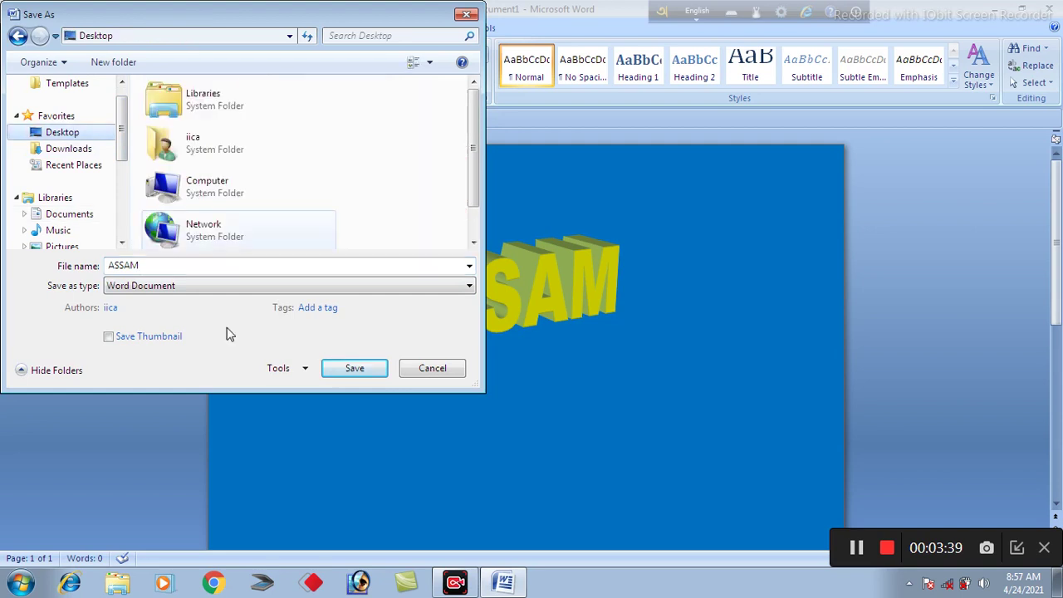
{"action": "left_click", "coordinate": [353, 369]}
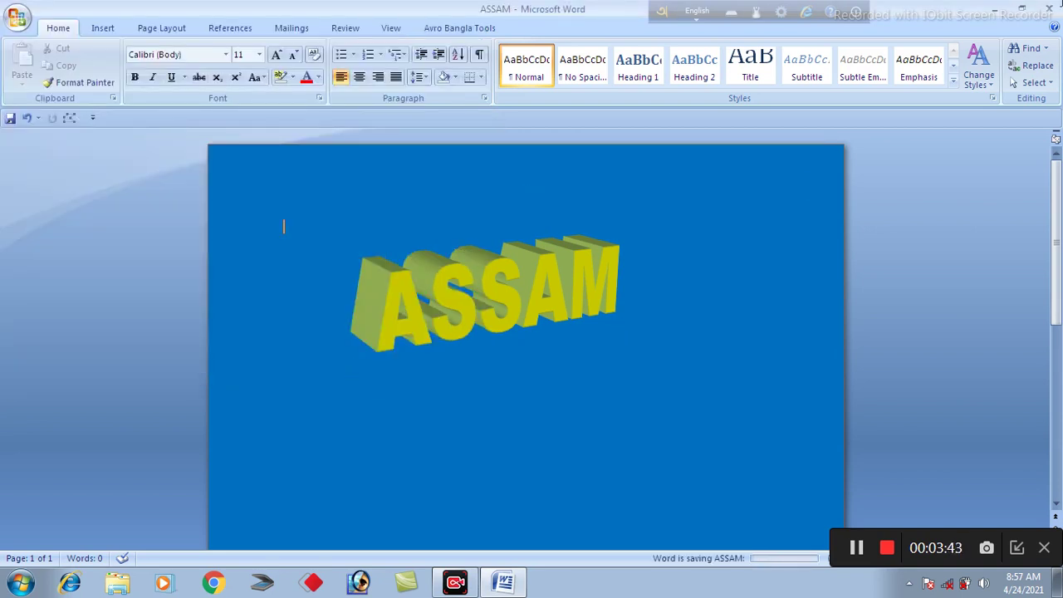
{"action": "left_click", "coordinate": [1044, 9]}
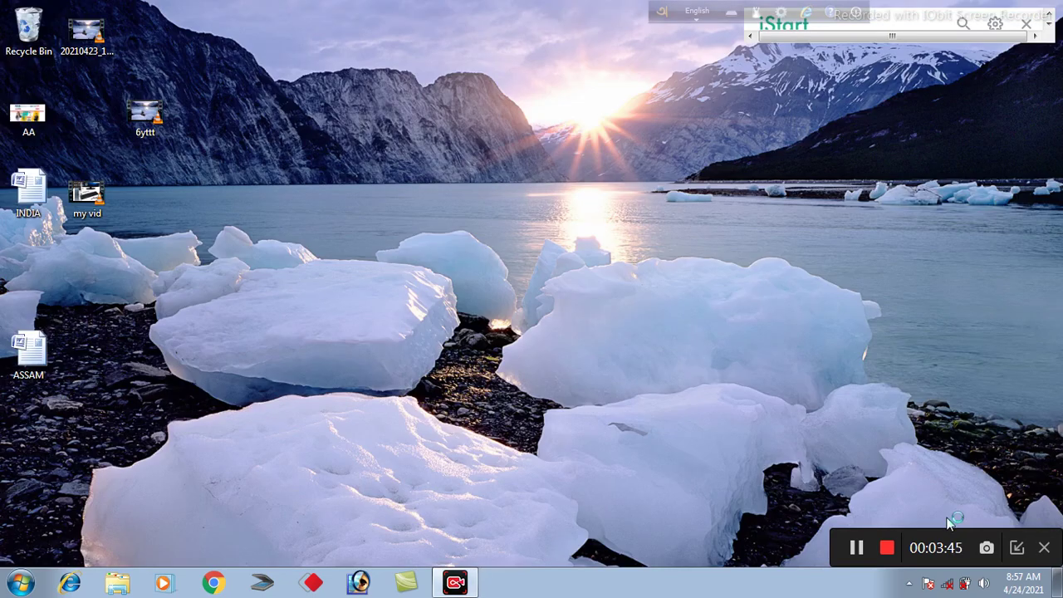